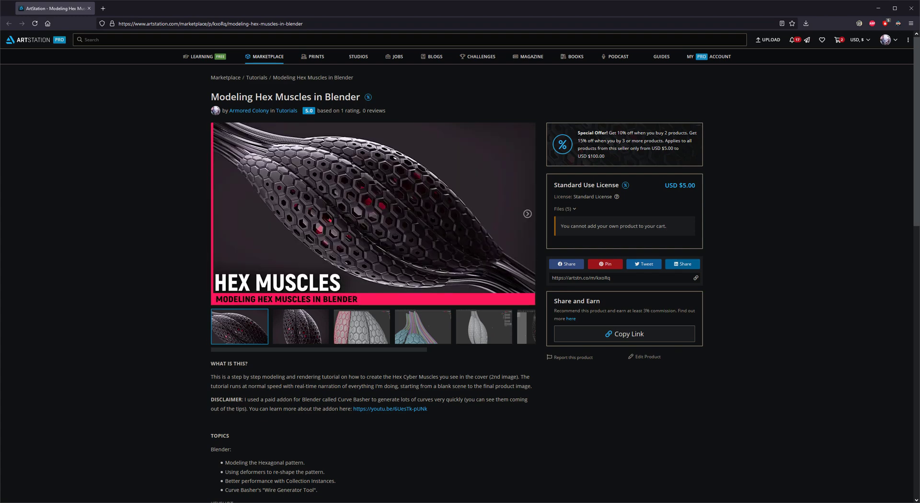
# Step: View the product preview image of the coloured cable strands in the Hex Muscles listing
pyautogui.click(421, 335)
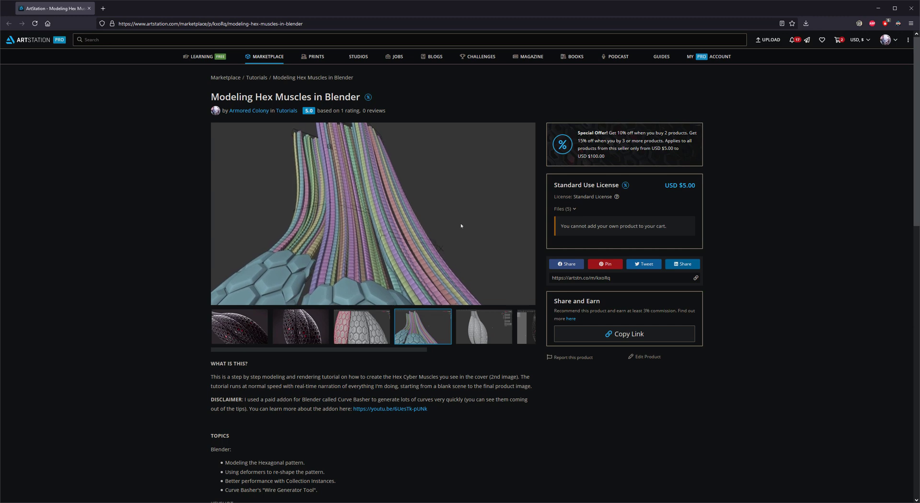
pyautogui.click(249, 330)
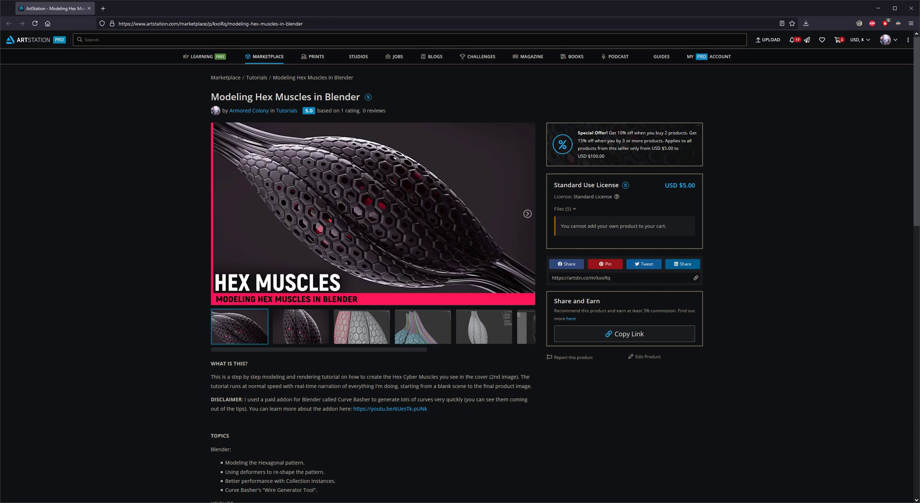
pyautogui.click(417, 335)
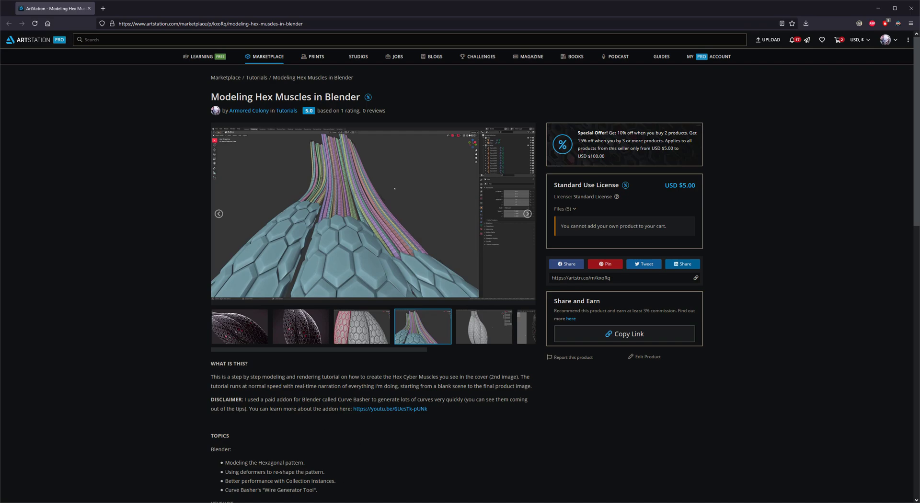
# Step: Switch to Blender and examine the cable strands coming out of the tip of the hex muscle
pyautogui.click(329, 502)
pyautogui.click(362, 481)
pyautogui.scroll(-2, 386, 266)
pyautogui.moveTo(385, 259); pyautogui.dragTo(376, 280, button='middle')
pyautogui.scroll(8, 377, 280)
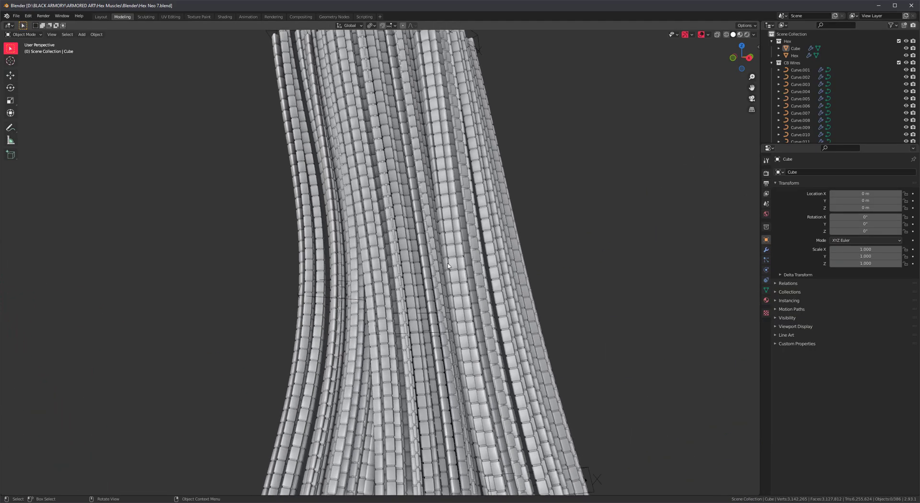
pyautogui.scroll(-5, 450, 261)
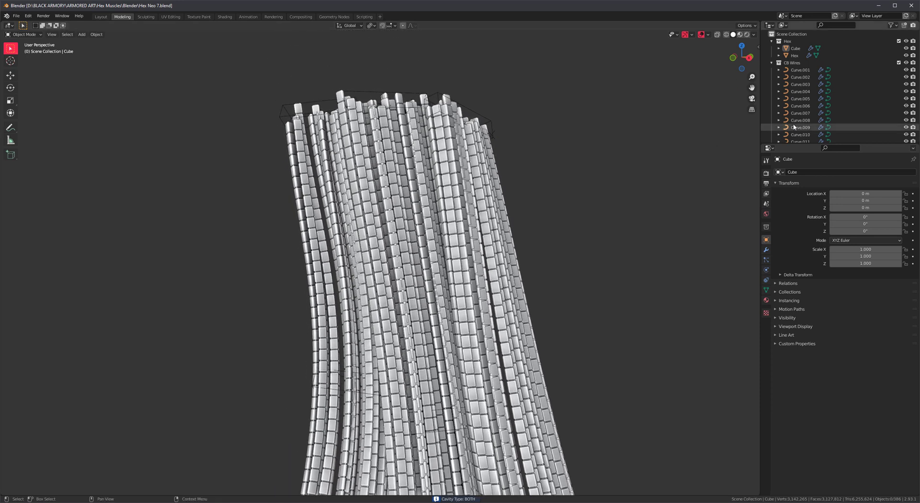
# Step: Collapse the CB Wires and CB Kitbash collections and hide CB Kitbash in the viewport
pyautogui.click(772, 63)
pyautogui.click(772, 77)
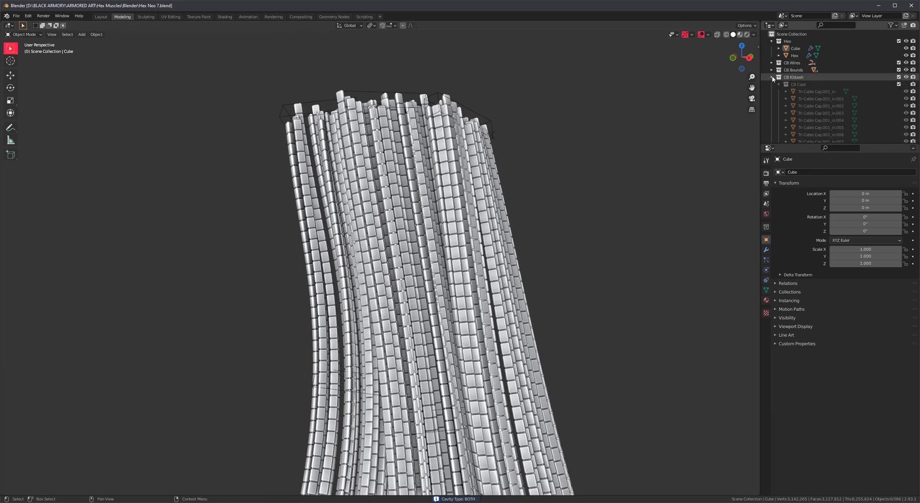
pyautogui.click(772, 77)
pyautogui.click(905, 76)
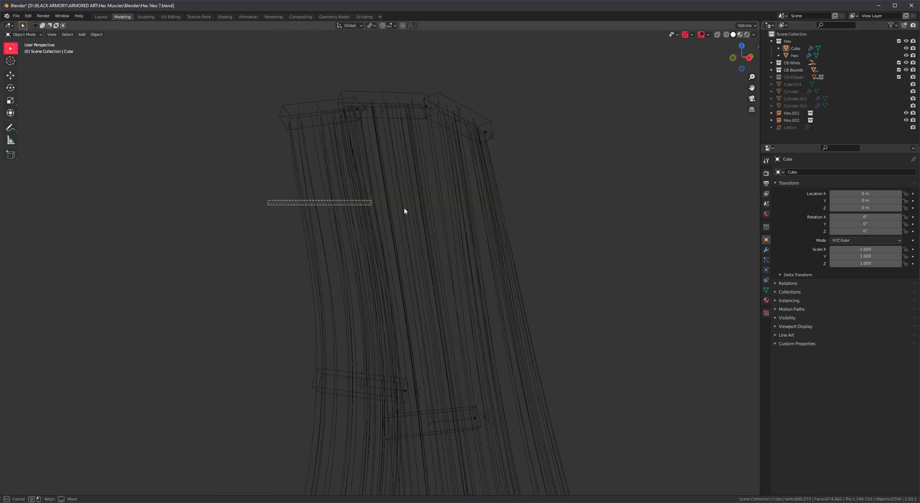
# Step: Select the bounding boxes at the upper end and partway down one strand bundle to examine how they bound the curves
pyautogui.moveTo(509, 221); pyautogui.dragTo(518, 223)
pyautogui.keyDown('ctrl'); pyautogui.scroll(-2, 470, 244); pyautogui.keyUp('ctrl')
pyautogui.click(317, 107)
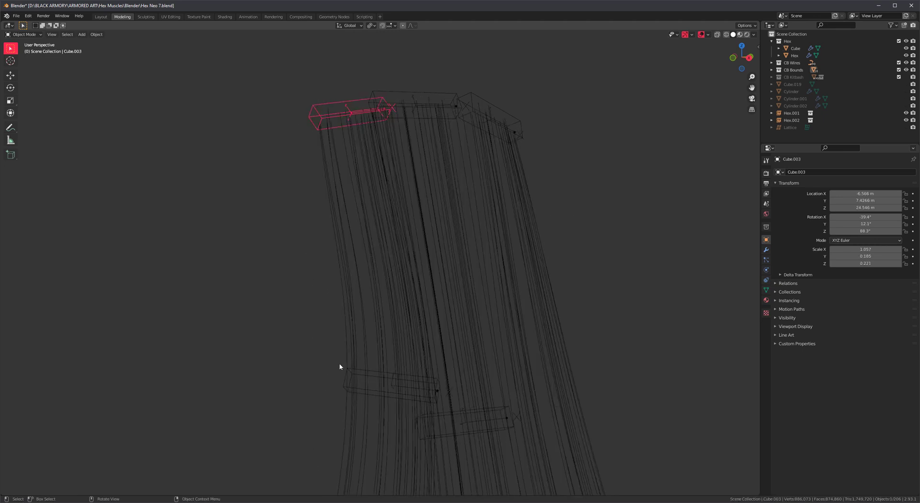
pyautogui.keyDown('shift'); pyautogui.click(363, 392); pyautogui.keyUp('shift')
pyautogui.keyDown('shift'); pyautogui.moveTo(411, 408); pyautogui.dragTo(407, 216, button='middle'); pyautogui.keyUp('shift')
pyautogui.scroll(-2, 407, 215)
pyautogui.keyDown('shift'); pyautogui.moveTo(439, 283); pyautogui.dragTo(430, 379, button='middle'); pyautogui.keyUp('shift')
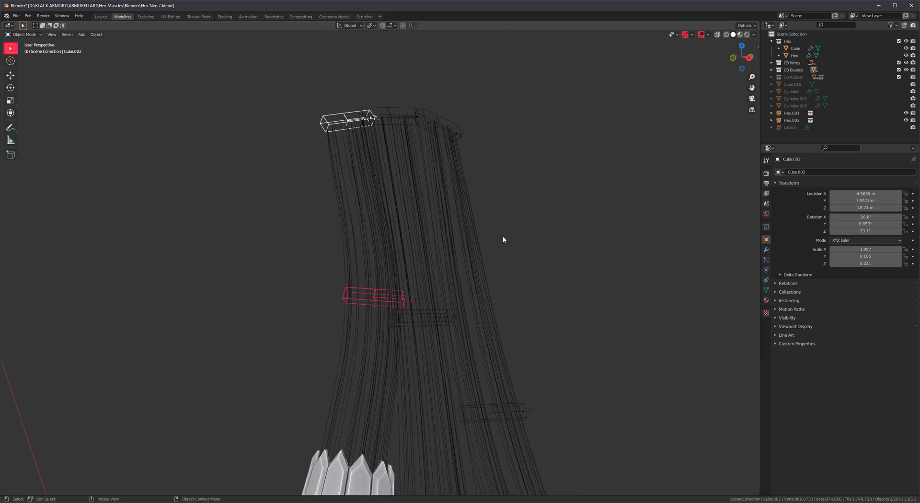
# Step: Show the CB Kitbash collection again and select the cable strands along the outer edge of the bundle
pyautogui.click(906, 77)
pyautogui.scroll(3, 457, 211)
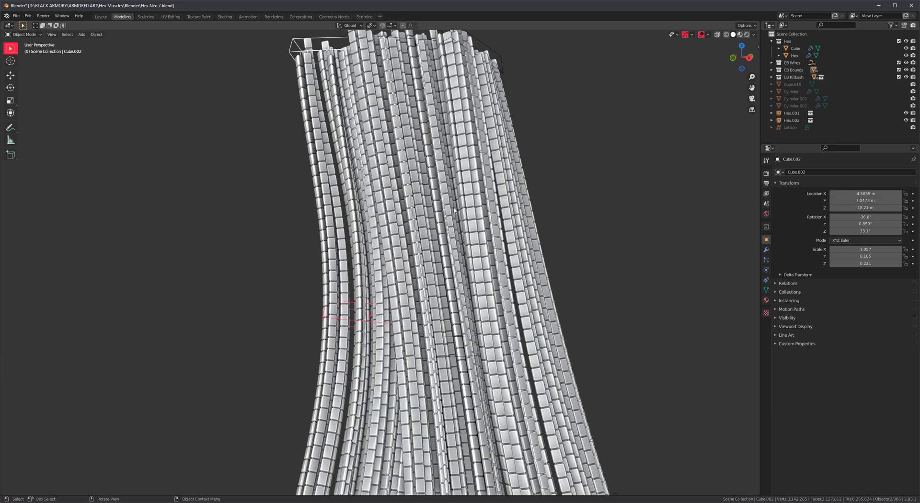
pyautogui.click(631, 207)
pyautogui.keyDown('shift'); pyautogui.moveTo(631, 207); pyautogui.dragTo(436, 268, button='middle'); pyautogui.keyUp('shift')
pyautogui.moveTo(436, 269); pyautogui.dragTo(441, 240, button='middle')
pyautogui.moveTo(459, 221); pyautogui.dragTo(373, 263)
pyautogui.scroll(3, 462, 258)
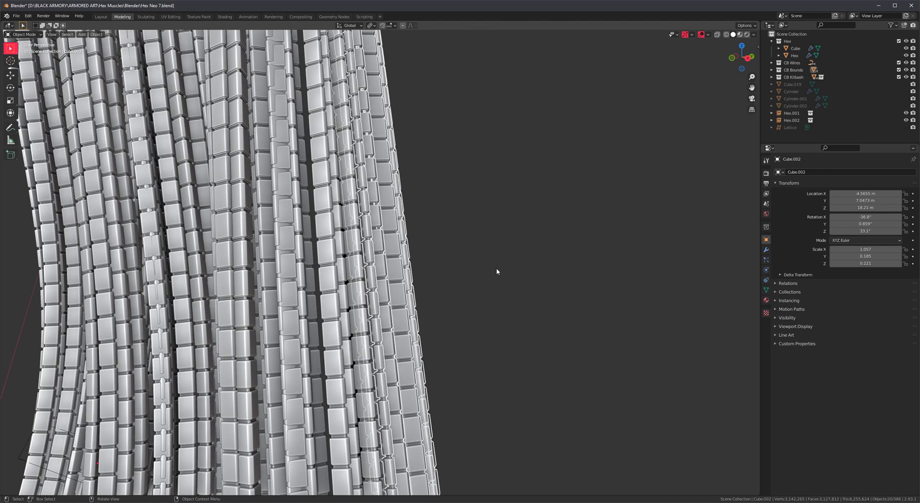
# Step: Run Curve Basher on the selected strands and cycle past Chain and Chain Ammo to a Tri Cable preset
pyautogui.hotkey('ctrl', 'shift', 'b')
pyautogui.scroll(1, 496, 272)
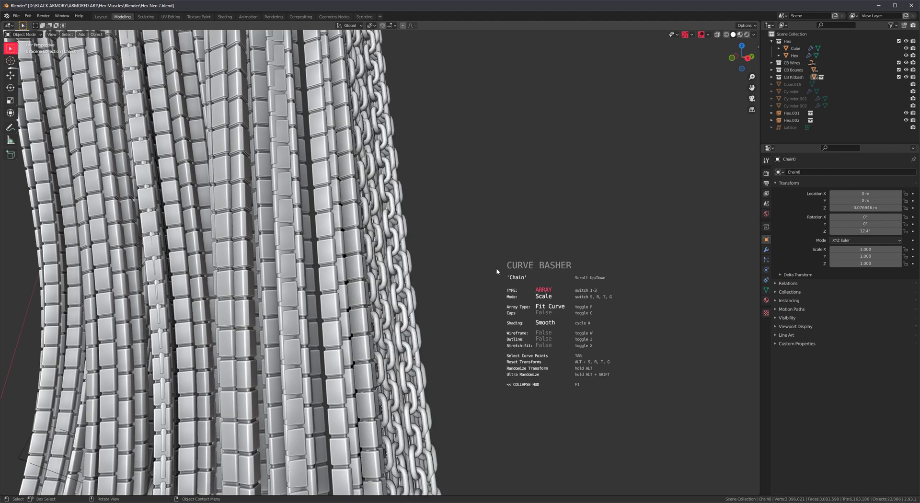
pyautogui.scroll(-1, 496, 272)
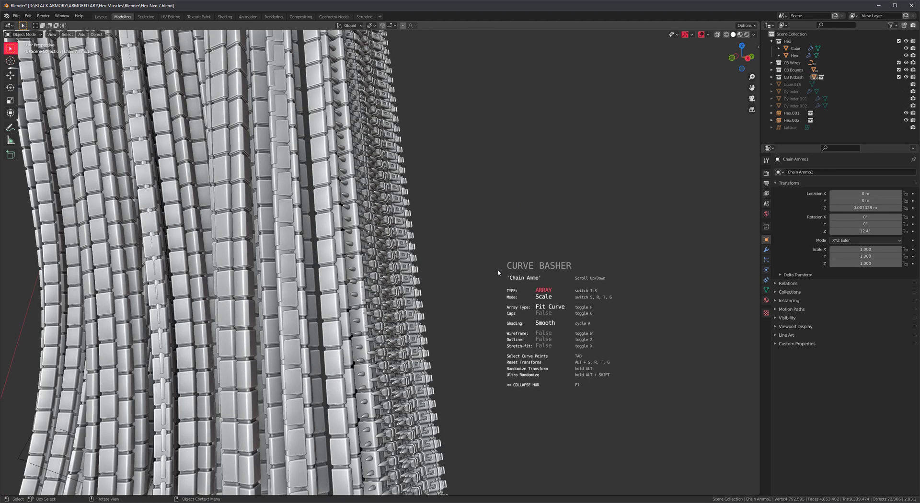
pyautogui.scroll(-1, 497, 269)
pyautogui.click(497, 269)
pyautogui.scroll(-5, 497, 269)
pyautogui.click(510, 270)
# Step: Place the 3D cursor in the empty space beside the muscle and add a 2 m plane there
pyautogui.moveTo(426, 304); pyautogui.dragTo(444, 207, button='middle')
pyautogui.scroll(-5, 436, 272)
pyautogui.moveTo(437, 275); pyautogui.dragTo(294, 325, button='middle')
pyautogui.scroll(3, 353, 254)
pyautogui.keyDown('shift'); pyautogui.rightClick(270, 322); pyautogui.keyUp('shift')
pyautogui.hotkey('shift', 'a')
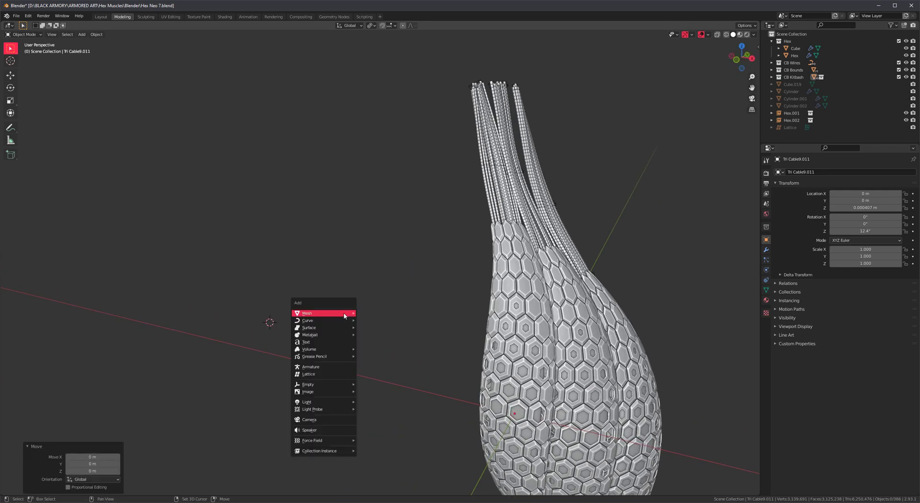
pyautogui.click(369, 313)
pyautogui.moveTo(347, 316); pyautogui.dragTo(355, 313, button='middle')
pyautogui.scroll(2, 356, 314)
pyautogui.moveTo(346, 252); pyautogui.dragTo(337, 316, button='middle')
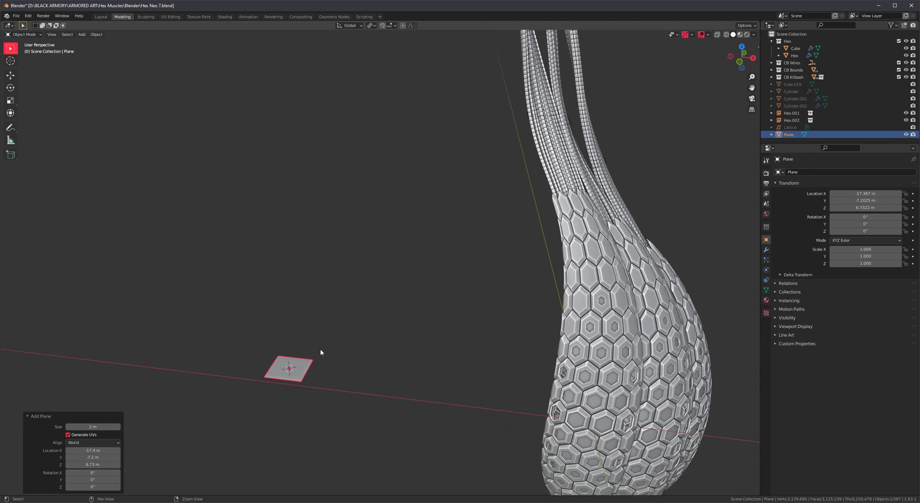
# Step: Focus on the new plane and subdivide it three times
pyautogui.press('KP_Decimal')
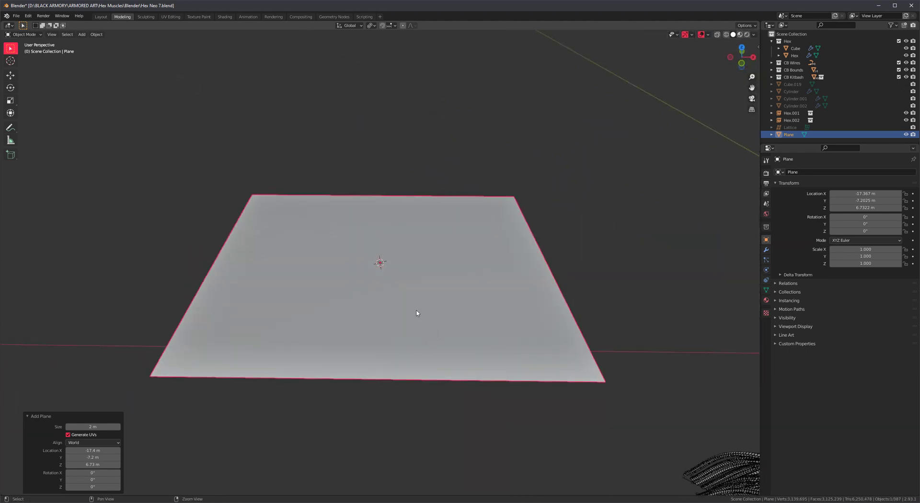
pyautogui.click(624, 306)
pyautogui.click(424, 293)
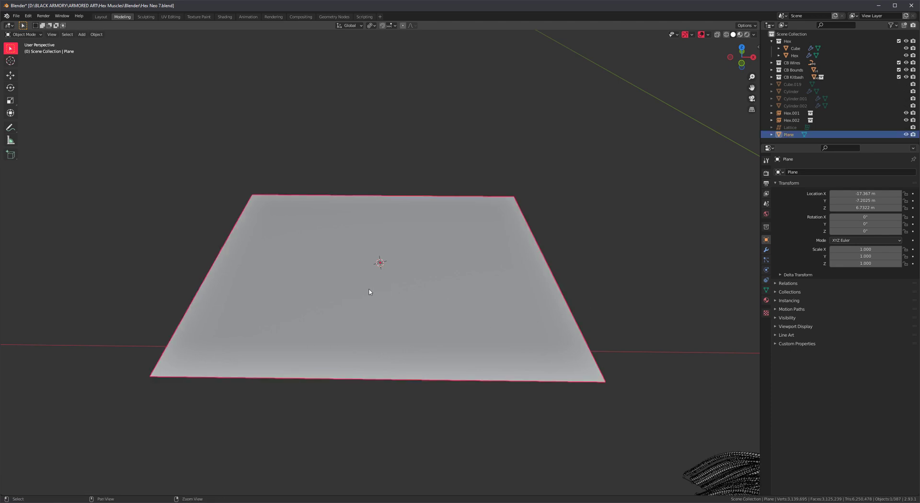
pyautogui.moveTo(369, 291); pyautogui.dragTo(374, 301, button='middle')
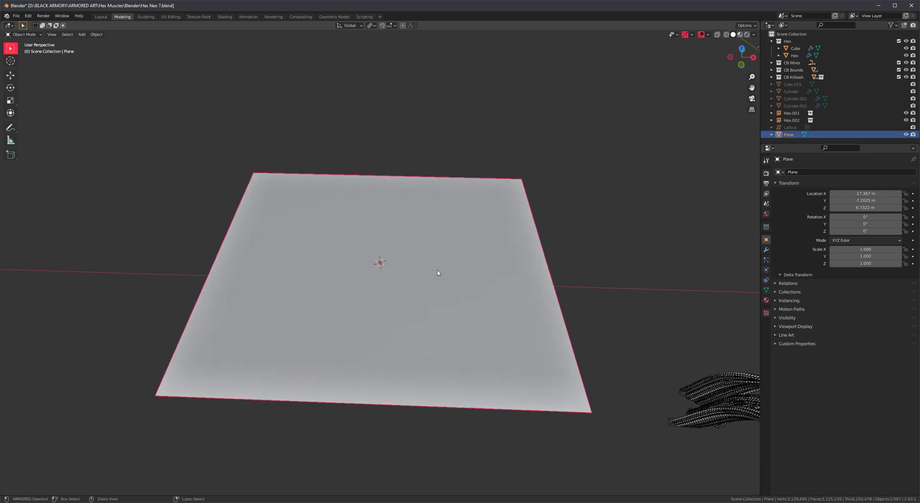
pyautogui.hotkey('ctrl', 'd')
pyautogui.hotkey('ctrl', 'd')
pyautogui.hotkey('ctrl', 'd')
# Step: Look up the standard Subdivide command for the plane in Edit Mode
pyautogui.rightClick(404, 236)
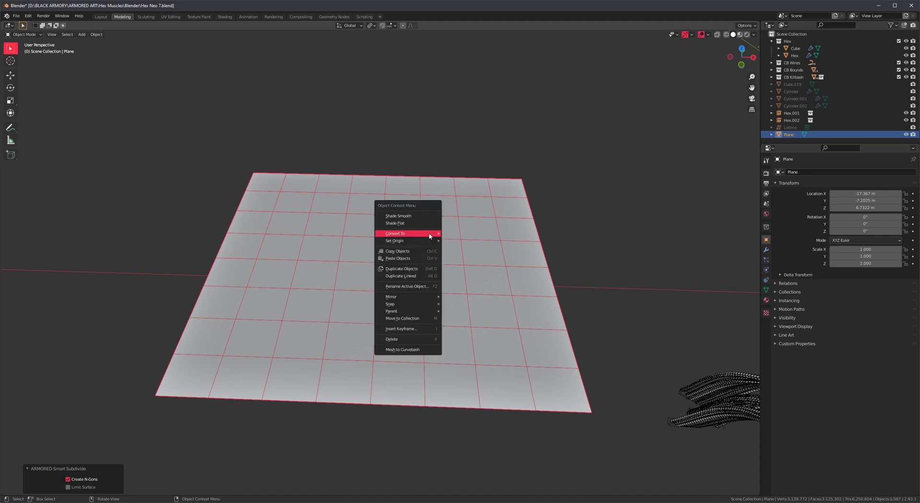
pyautogui.press('Tab')
pyautogui.rightClick(409, 241)
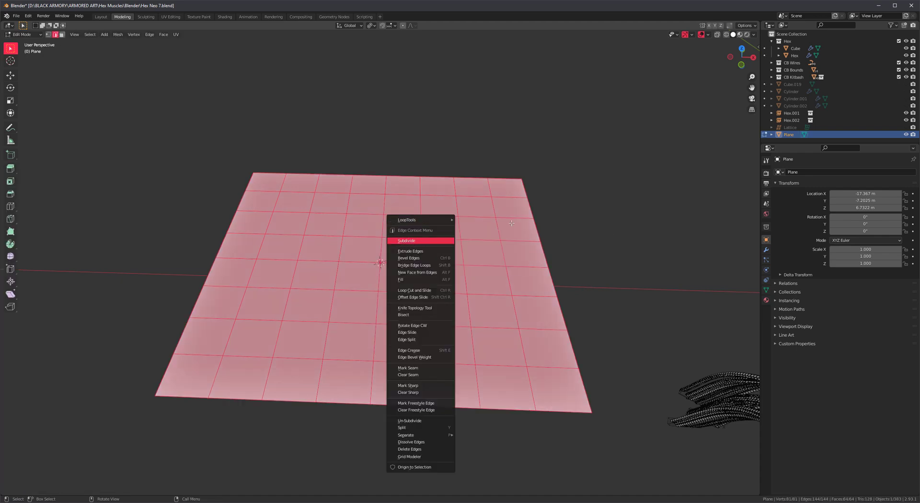
pyautogui.scroll(-4, 543, 214)
# Step: Return to Object Mode and undo the plane's last subdivision
pyautogui.hotkey('ctrl', 'z')
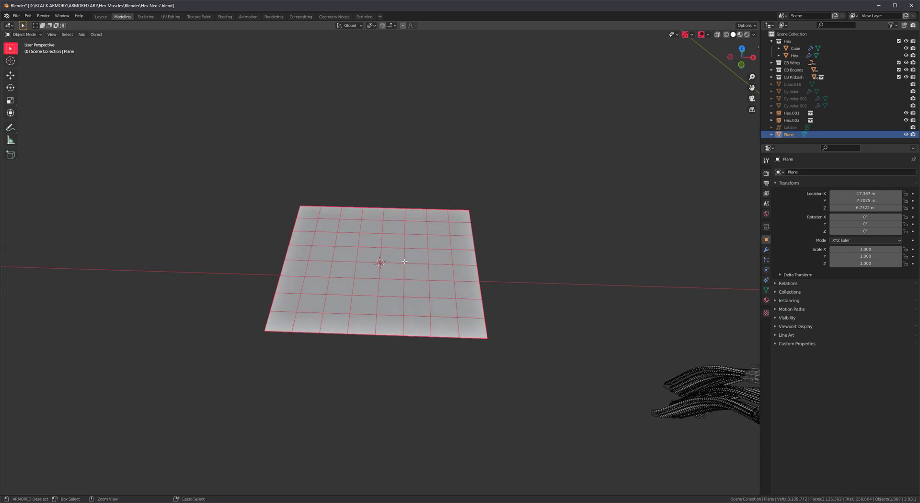
pyautogui.hotkey('ctrl', 'z')
pyautogui.scroll(2, 405, 263)
pyautogui.moveTo(407, 270); pyautogui.dragTo(395, 233, button='middle')
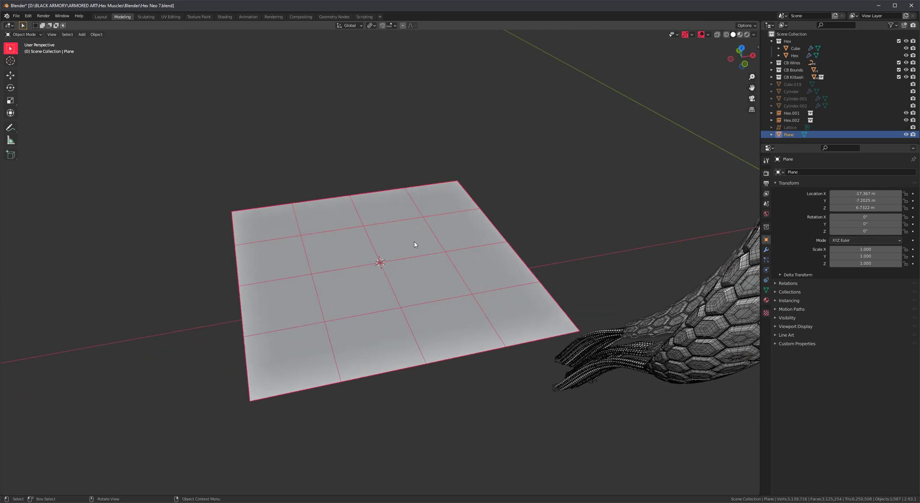
pyautogui.moveTo(404, 278); pyautogui.dragTo(424, 264, button='middle')
# Step: Delete only the plane's edges and faces in Edit Mode, keeping its vertices
pyautogui.press('Tab')
pyautogui.press('x')
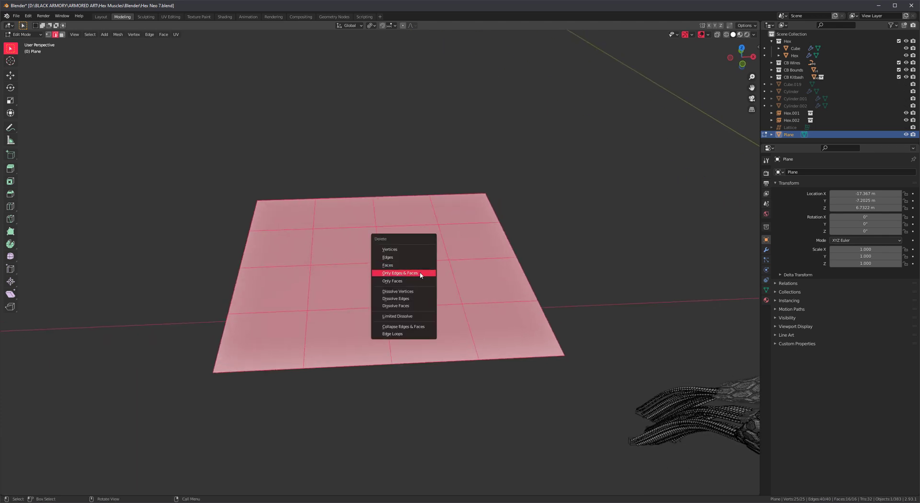
pyautogui.click(420, 274)
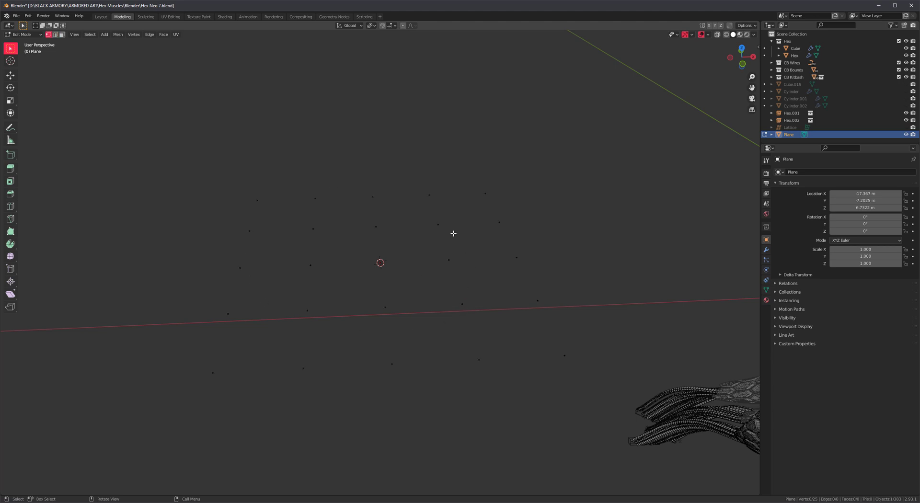
# Step: Extrude the whole grid of vertices upward by about 4.6 m into parallel wire edges
pyautogui.moveTo(440, 265); pyautogui.dragTo(387, 325, button='middle')
pyautogui.scroll(-2, 383, 287)
pyautogui.press('e')
pyautogui.click(415, 220)
pyautogui.keyDown('shift'); pyautogui.moveTo(415, 219); pyautogui.dragTo(413, 294, button='middle'); pyautogui.keyUp('shift')
# Step: Rotate the upper vertices to a slant, finishing with about -24°, and extrude them diagonally up and away from the muscle
pyautogui.press('r')
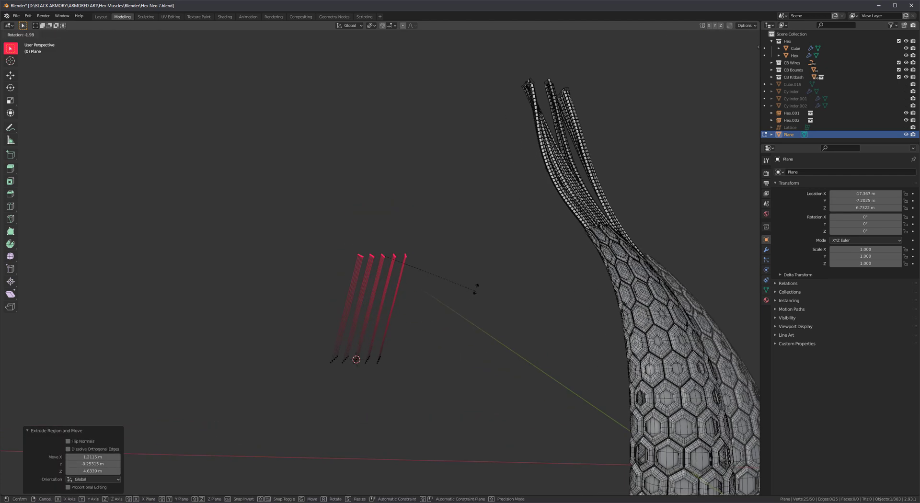
pyautogui.click(459, 247)
pyautogui.press('.')
pyautogui.click(459, 249)
pyautogui.keyDown('alt'); pyautogui.moveTo(442, 294); pyautogui.dragTo(462, 298); pyautogui.keyUp('alt')
pyautogui.press('r')
pyautogui.click(418, 230)
pyautogui.moveTo(418, 230); pyautogui.dragTo(478, 335, button='middle')
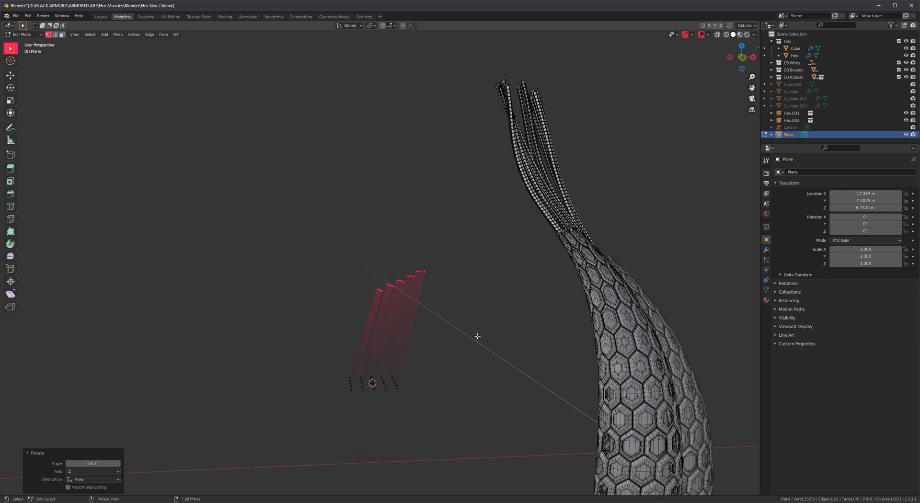
pyautogui.keyDown('ctrl'); pyautogui.rightClick(217, 186); pyautogui.keyUp('ctrl')
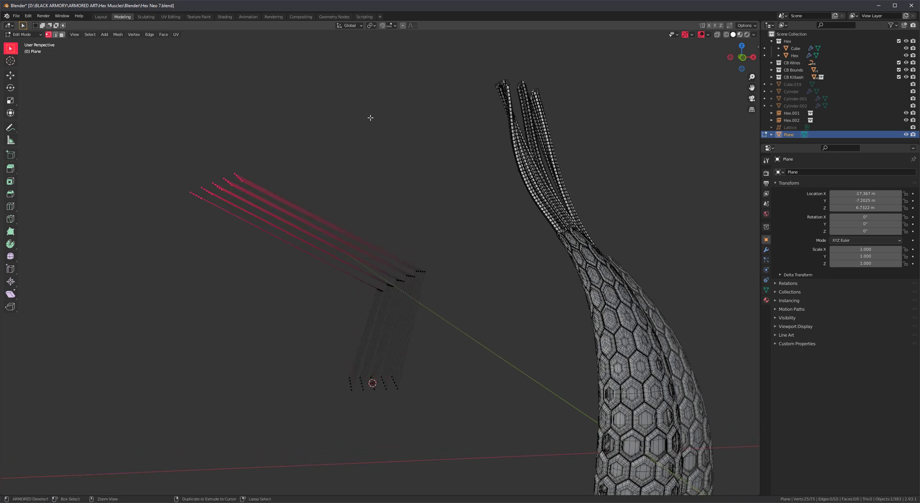
pyautogui.keyDown('ctrl'); pyautogui.rightClick(379, 117); pyautogui.keyUp('ctrl')
pyautogui.moveTo(382, 117); pyautogui.dragTo(399, 98, button='middle')
pyautogui.scroll(-3, 412, 331)
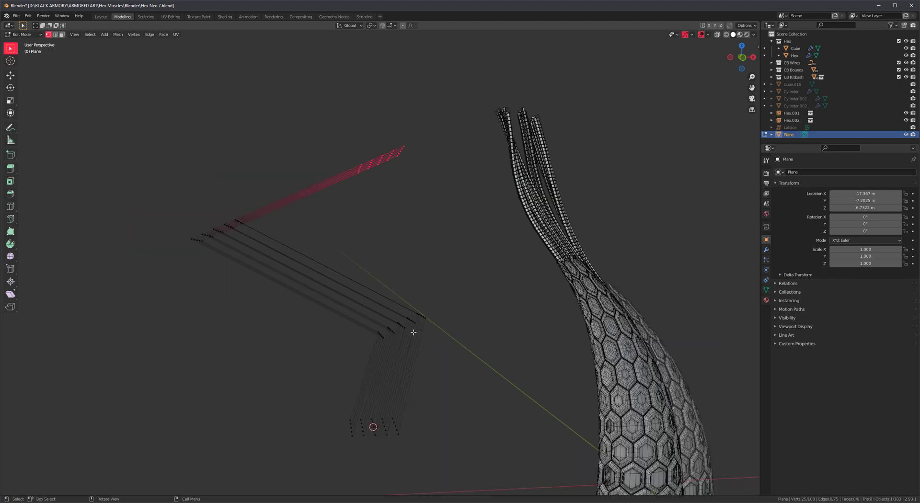
pyautogui.scroll(2, 412, 330)
pyautogui.moveTo(412, 331); pyautogui.dragTo(375, 328, button='middle')
pyautogui.hotkey('ctrl', 'z')
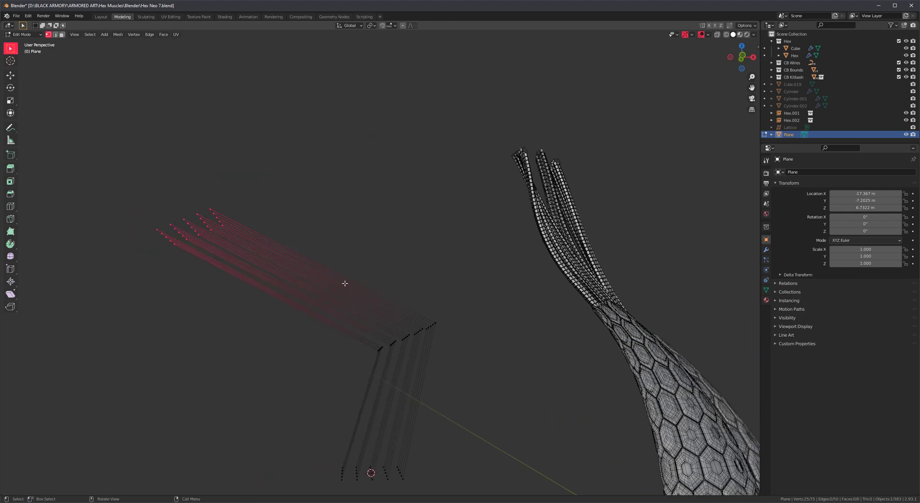
# Step: Move the end vertices of the upper wire segment about 2.6 m in X and 3 m in Z, and rotate them
pyautogui.moveTo(344, 279); pyautogui.dragTo(374, 269, button='middle')
pyautogui.press('g')
pyautogui.click(369, 247)
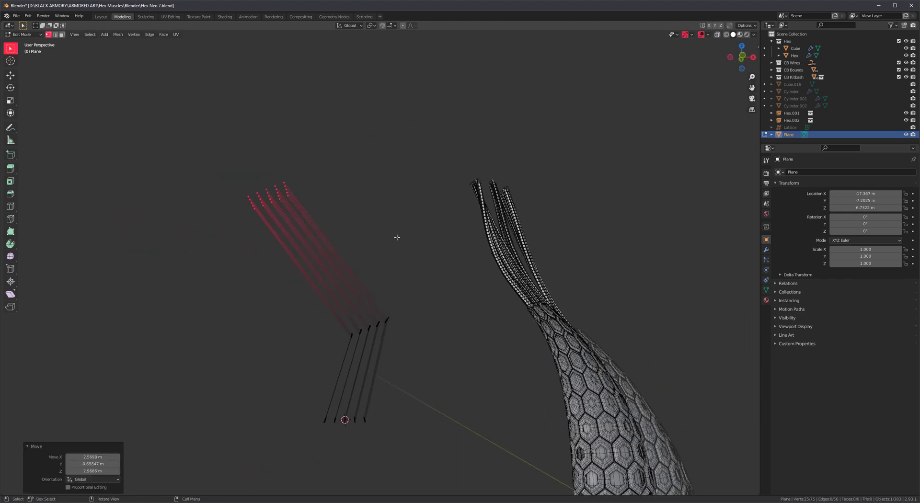
pyautogui.press('r')
pyautogui.click(410, 191)
# Step: Select the middle group of vertices at the wires' bend, then rotate and scale it
pyautogui.moveTo(334, 302); pyautogui.dragTo(398, 351)
pyautogui.press('r')
pyautogui.click(428, 331)
pyautogui.press('s')
pyautogui.click(451, 326)
# Step: Select the lowest group of wire vertices, move it down and rotate it by about 11.6°
pyautogui.moveTo(383, 391); pyautogui.dragTo(274, 453)
pyautogui.moveTo(397, 397); pyautogui.dragTo(401, 364, button='middle')
pyautogui.press('g')
pyautogui.click(394, 385)
pyautogui.press('r')
pyautogui.click(435, 351)
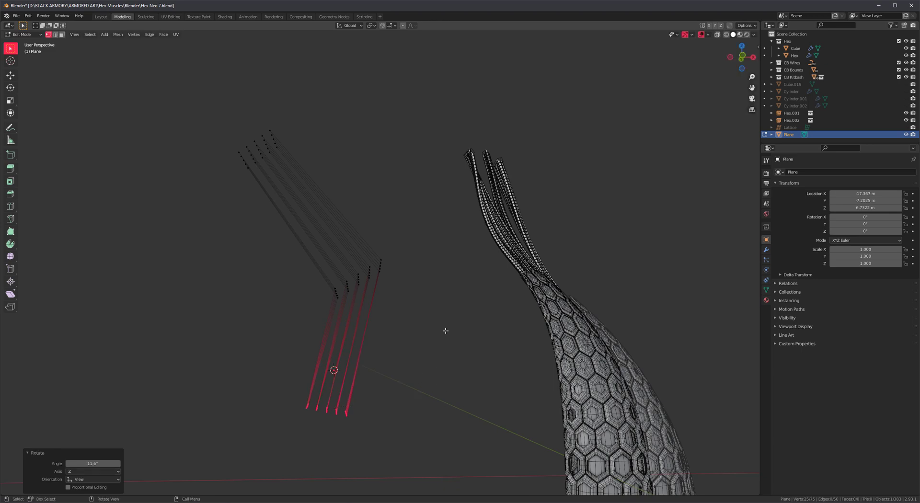
# Step: Finish editing the wire mesh and return to Object Mode
pyautogui.moveTo(443, 308)
pyautogui.mouseDown(button='middle')
pyautogui.moveTo(408, 310)
pyautogui.moveTo(433, 307)
pyautogui.mouseUp(button='middle')
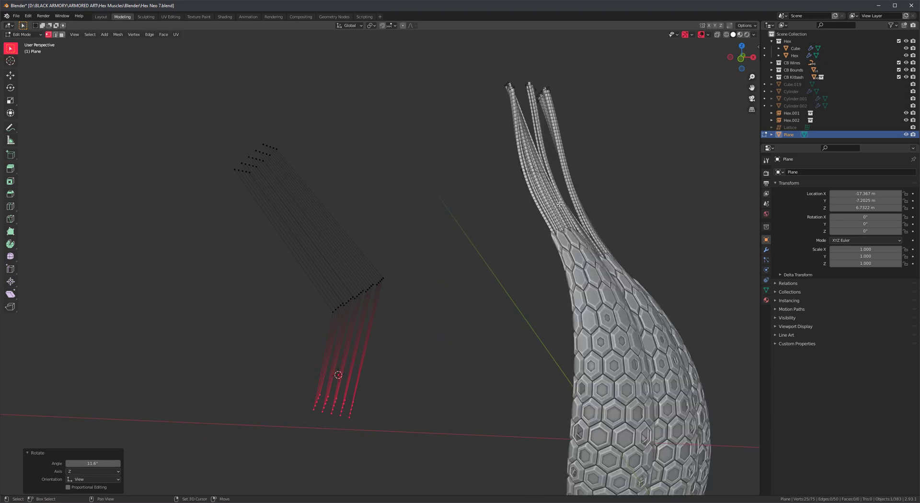
pyautogui.scroll(2, 417, 336)
pyautogui.keyDown('alt'); pyautogui.scroll(1, 412, 323); pyautogui.keyUp('alt')
pyautogui.keyDown('alt'); pyautogui.moveTo(412, 323); pyautogui.dragTo(411, 284, button='middle'); pyautogui.keyUp('alt')
pyautogui.moveTo(412, 285); pyautogui.dragTo(419, 306, button='middle')
pyautogui.scroll(-1, 425, 289)
pyautogui.press('Tab')
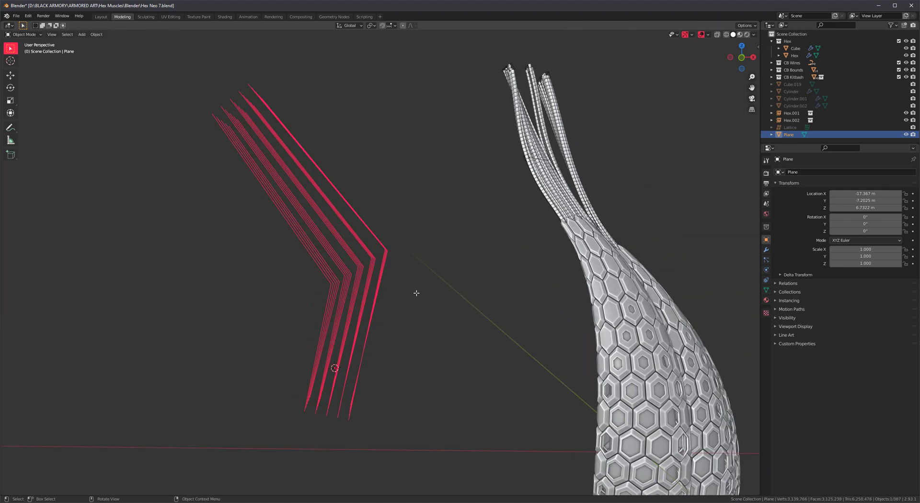
# Step: Convert the bent wire mesh object to a curve
pyautogui.moveTo(219, 234); pyautogui.dragTo(435, 300, button='middle')
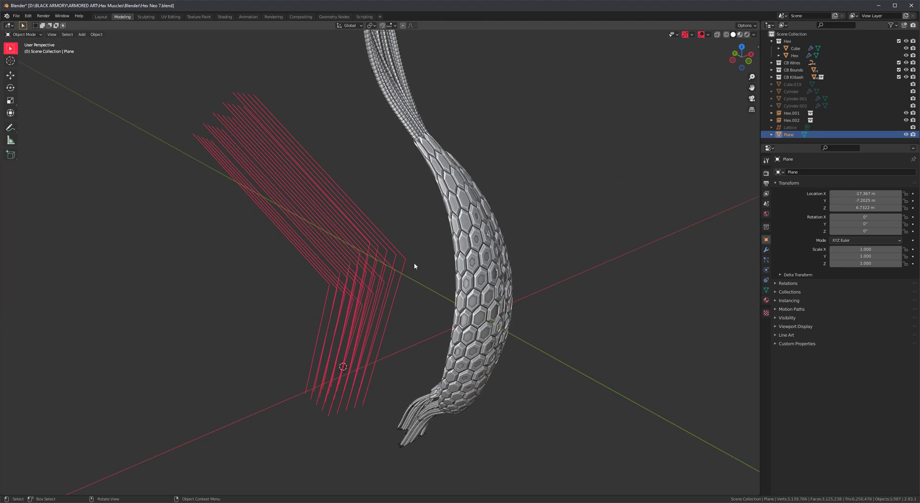
pyautogui.rightClick(352, 226)
pyautogui.moveTo(364, 226)
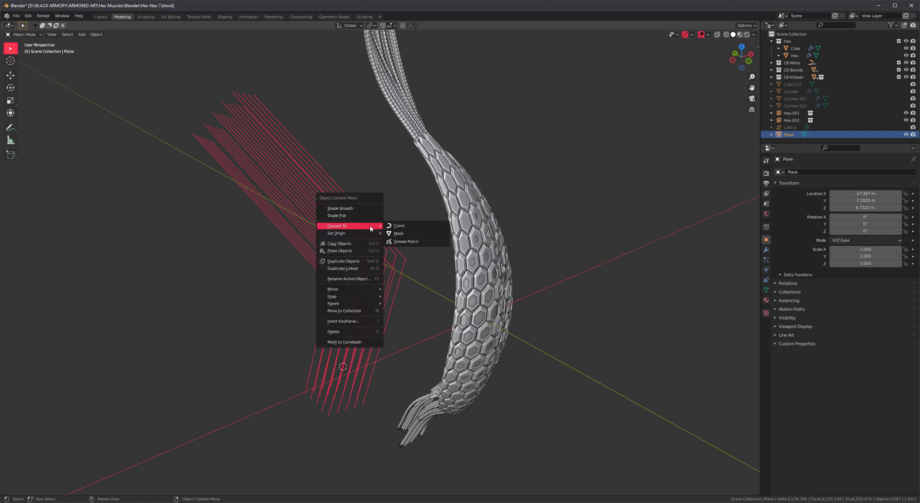
pyautogui.click(412, 227)
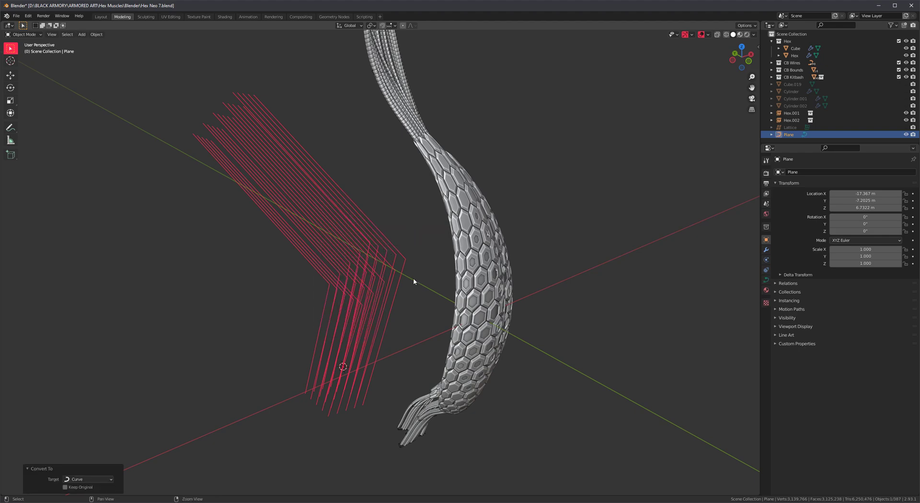
pyautogui.moveTo(413, 277); pyautogui.dragTo(386, 203, button='middle')
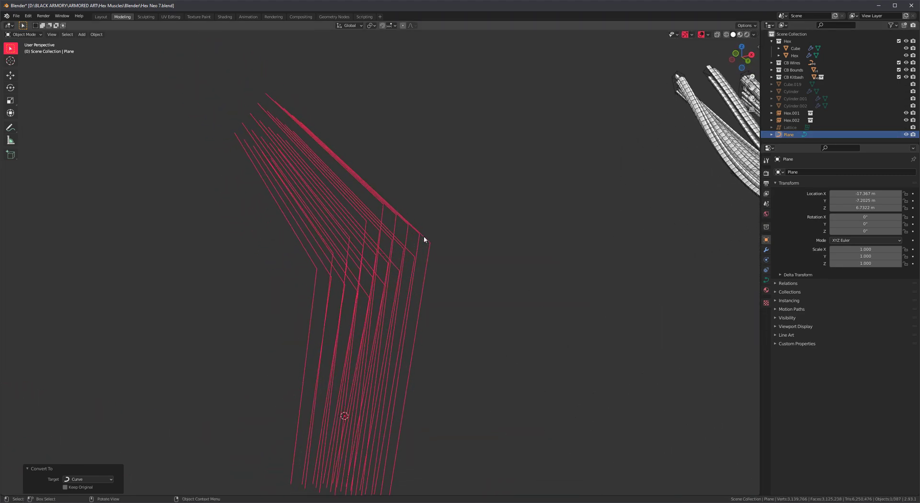
pyautogui.moveTo(451, 252); pyautogui.dragTo(457, 221, button='middle')
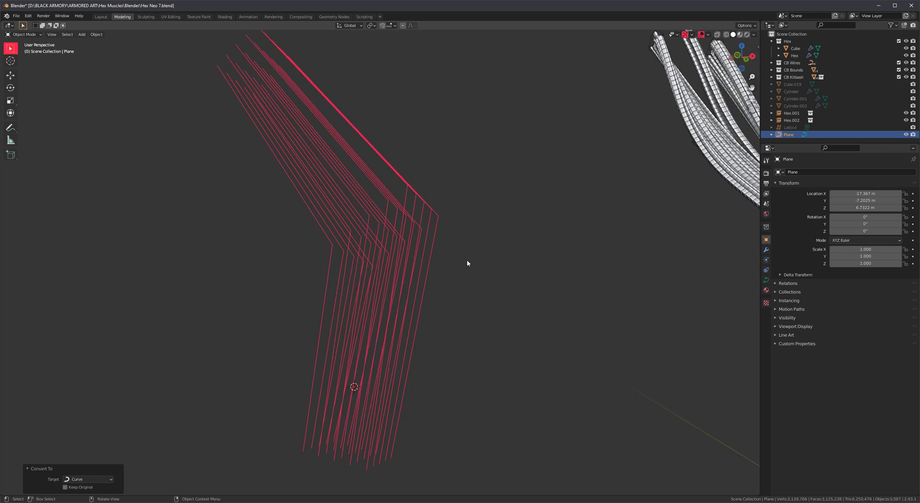
# Step: Enter Edit Mode on the converted curve and set the spline type of all its wires to Bezier
pyautogui.press('Tab')
pyautogui.moveTo(466, 261); pyautogui.dragTo(490, 221, button='middle')
pyautogui.rightClick(490, 221)
pyautogui.moveTo(472, 212)
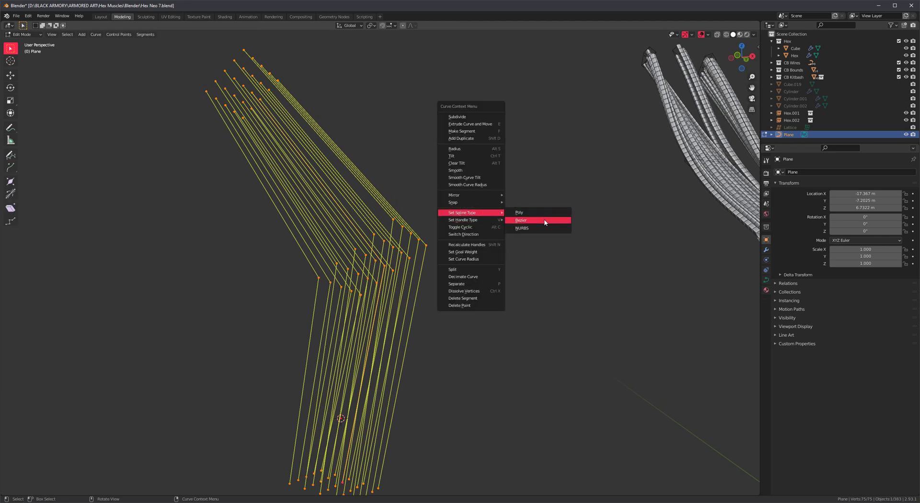
pyautogui.click(520, 220)
pyautogui.moveTo(496, 201); pyautogui.dragTo(378, 220, button='middle')
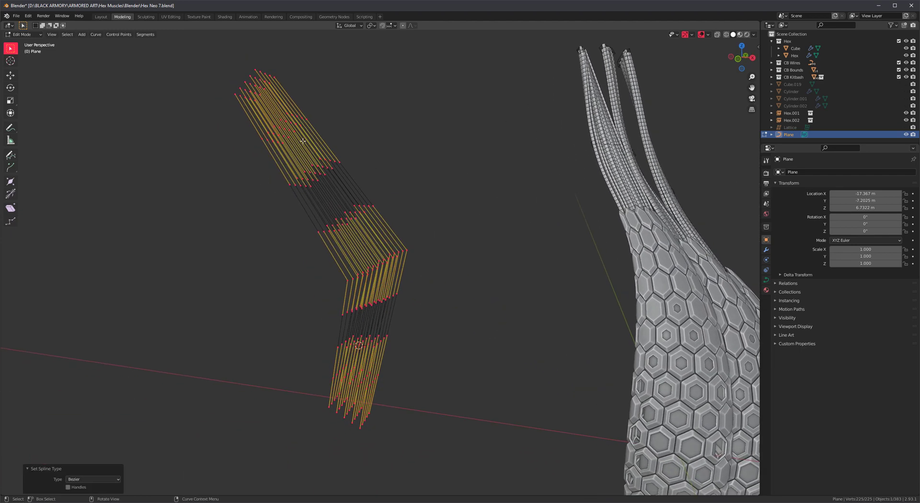
# Step: Set the handle type of all the curve points to Automatic and return to Object Mode
pyautogui.moveTo(387, 268); pyautogui.dragTo(421, 265, button='middle')
pyautogui.scroll(3, 420, 266)
pyautogui.rightClick(463, 218)
pyautogui.moveTo(485, 221)
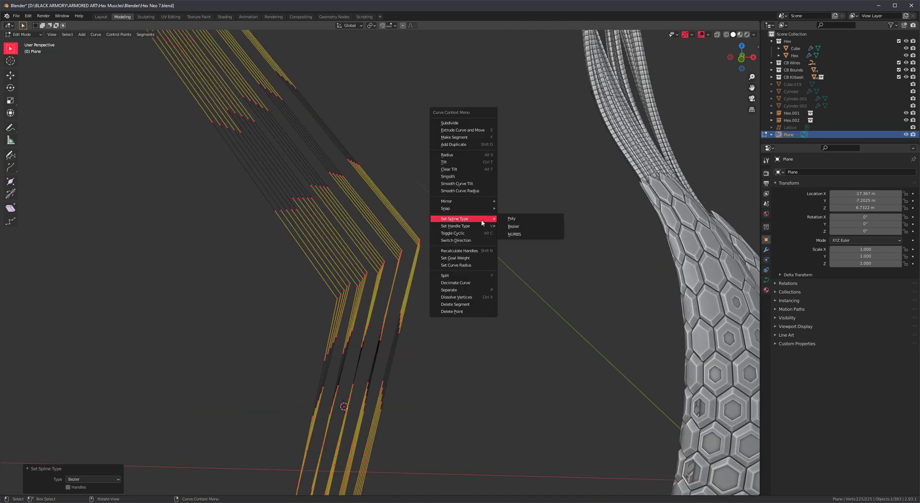
pyautogui.moveTo(457, 227)
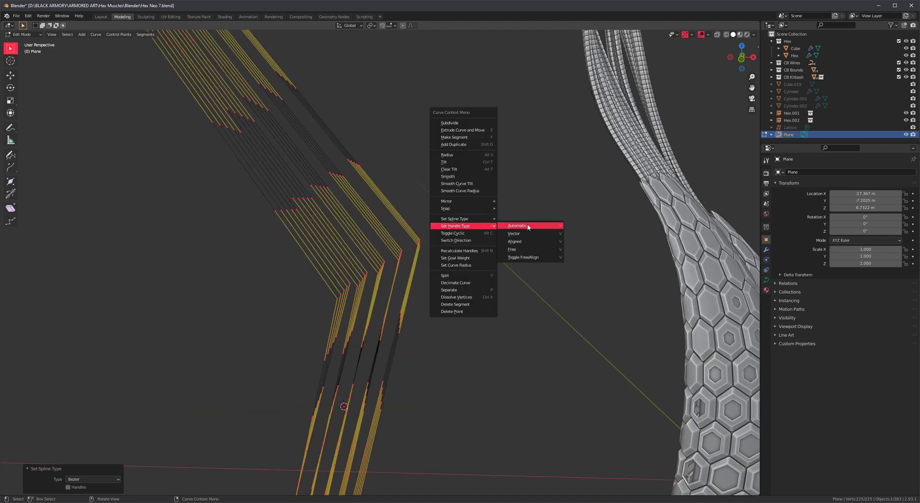
pyautogui.click(516, 226)
pyautogui.moveTo(527, 228); pyautogui.dragTo(436, 149, button='middle')
pyautogui.click(466, 247)
pyautogui.scroll(3, 426, 251)
pyautogui.press('a')
pyautogui.scroll(-3, 432, 248)
pyautogui.press('Tab')
pyautogui.click(429, 261)
pyautogui.keyDown('shift'); pyautogui.moveTo(415, 295); pyautogui.dragTo(487, 257, button='middle'); pyautogui.keyUp('shift')
pyautogui.click(361, 254)
pyautogui.scroll(2, 364, 273)
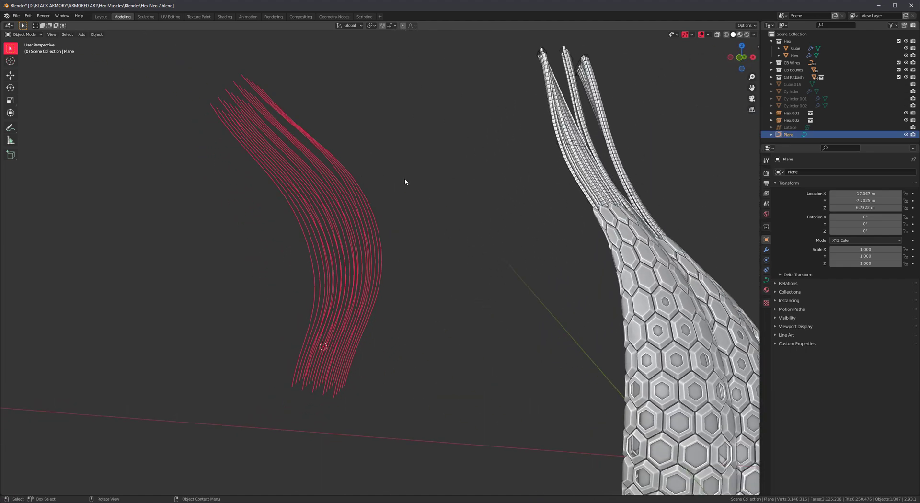
# Step: Give the strand curve a round bevel with a depth of 0.146 m
pyautogui.click(765, 281)
pyautogui.click(780, 295)
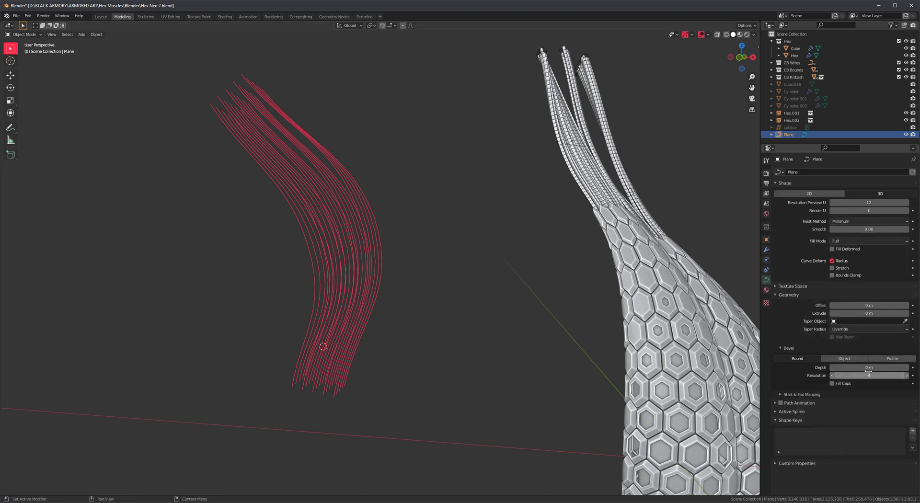
pyautogui.moveTo(867, 368); pyautogui.dragTo(889, 367)
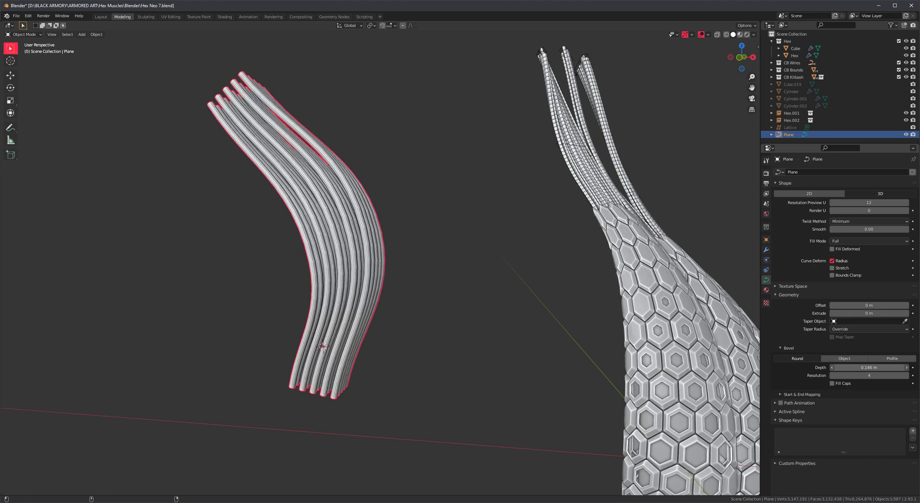
# Step: Shade the bevelled strand tubes smooth
pyautogui.scroll(3, 337, 247)
pyautogui.moveTo(337, 246); pyautogui.dragTo(367, 237, button='middle')
pyautogui.rightClick(370, 235)
pyautogui.moveTo(374, 235)
pyautogui.click(343, 217)
pyautogui.scroll(-5, 431, 220)
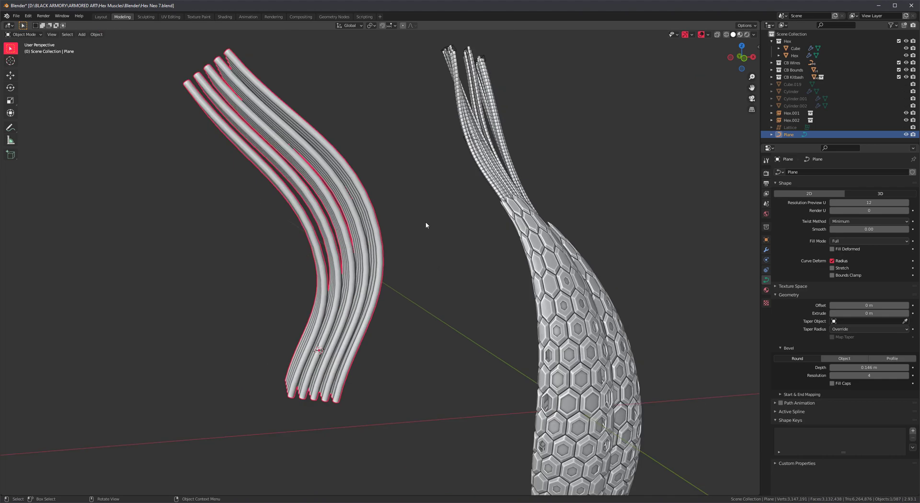
# Step: Examine the round strand tubes and compare their shape with the finished triangular cables on the hex muscle
pyautogui.moveTo(420, 223); pyautogui.dragTo(484, 283, button='middle')
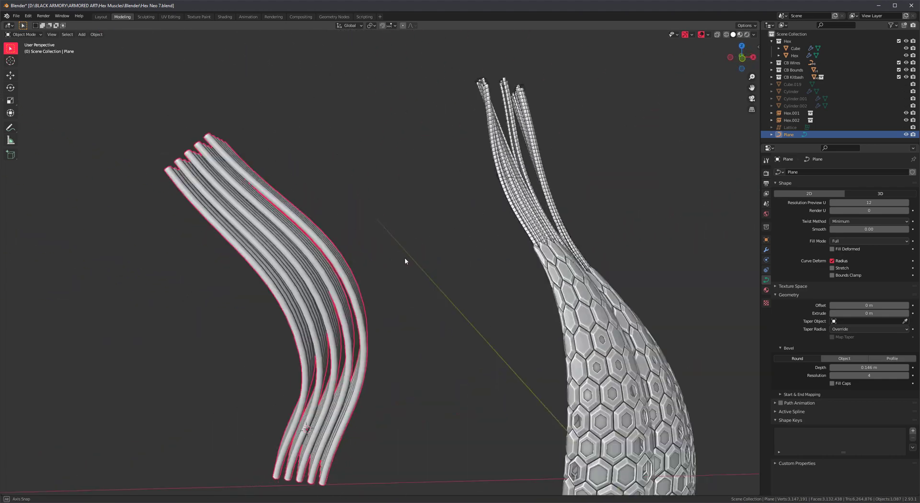
pyautogui.moveTo(404, 261); pyautogui.dragTo(332, 304, button='middle')
pyautogui.click(398, 314)
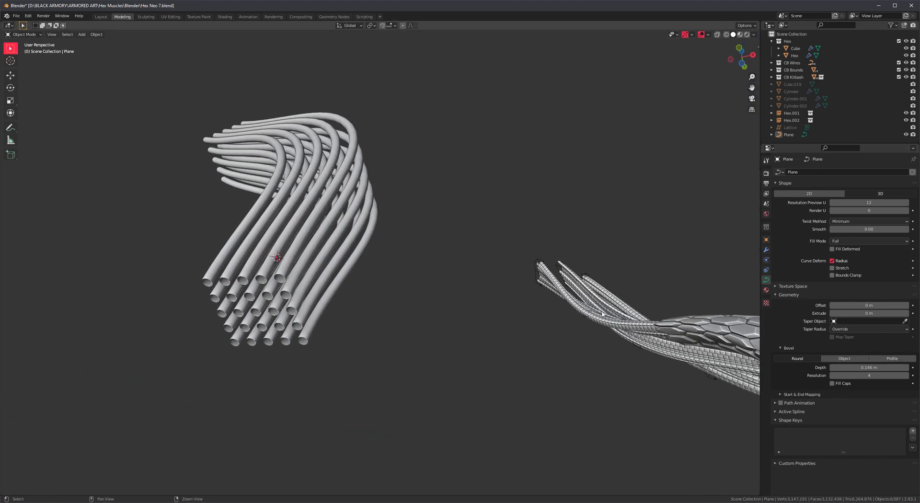
pyautogui.moveTo(554, 327); pyautogui.dragTo(503, 204, button='middle')
pyautogui.click(503, 205)
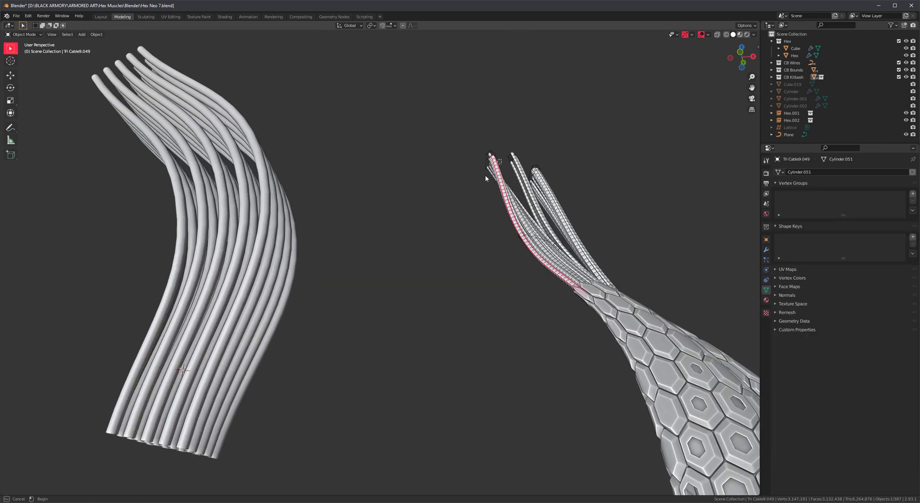
pyautogui.scroll(10, 482, 177)
pyautogui.moveTo(472, 135); pyautogui.dragTo(306, 106, button='middle')
pyautogui.scroll(-10, 299, 171)
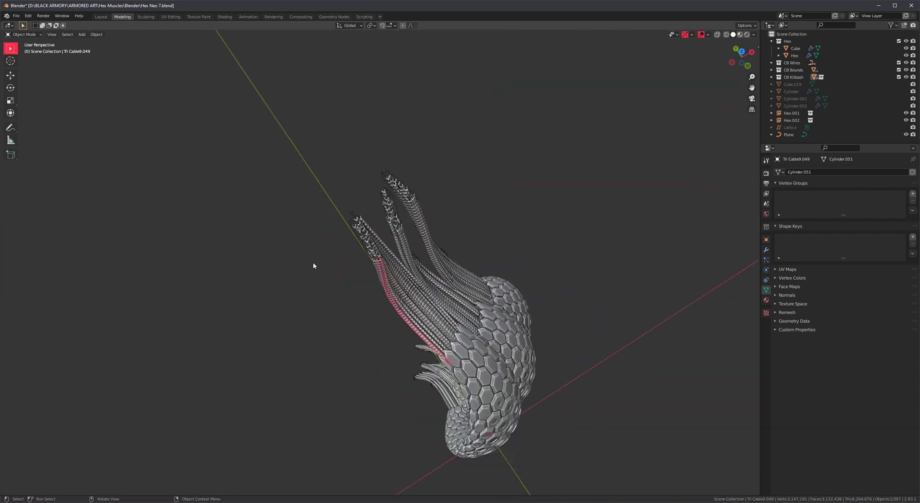
pyautogui.moveTo(314, 265)
pyautogui.mouseDown(button='middle')
pyautogui.moveTo(355, 138)
pyautogui.moveTo(313, 274)
pyautogui.mouseUp(button='middle')
pyautogui.scroll(5, 362, 273)
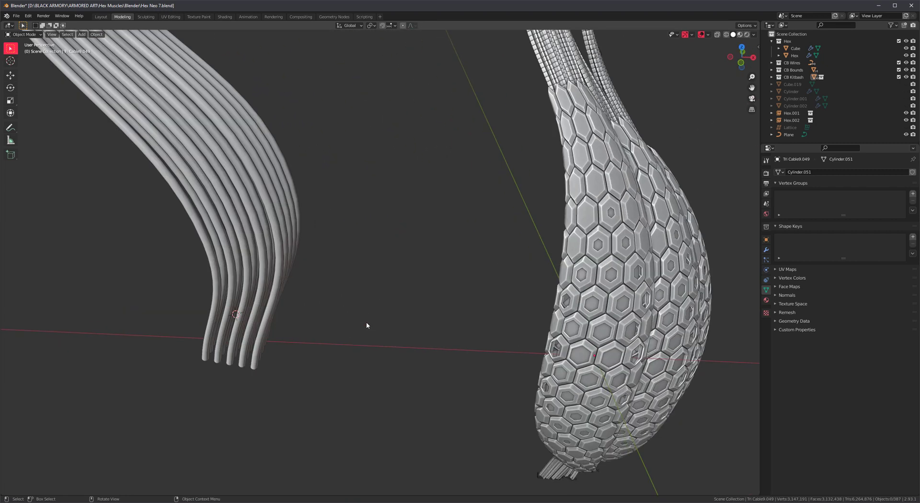
# Step: Add a cylinder mesh between the strands and the muscle, with its vertex count set to 3
pyautogui.hotkey('shift', 'a')
pyautogui.moveTo(366, 327)
pyautogui.hotkey('shift', 'a')
pyautogui.moveTo(352, 350)
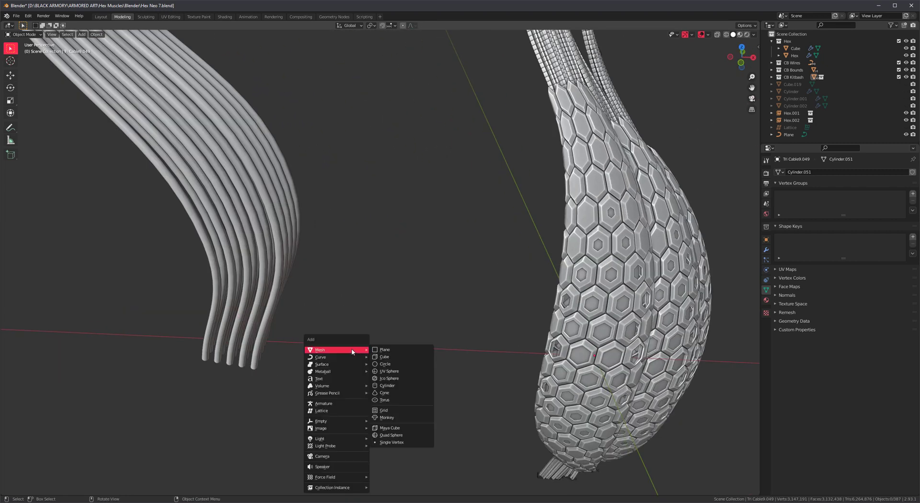
pyautogui.click(387, 386)
pyautogui.moveTo(102, 403); pyautogui.dragTo(64, 407)
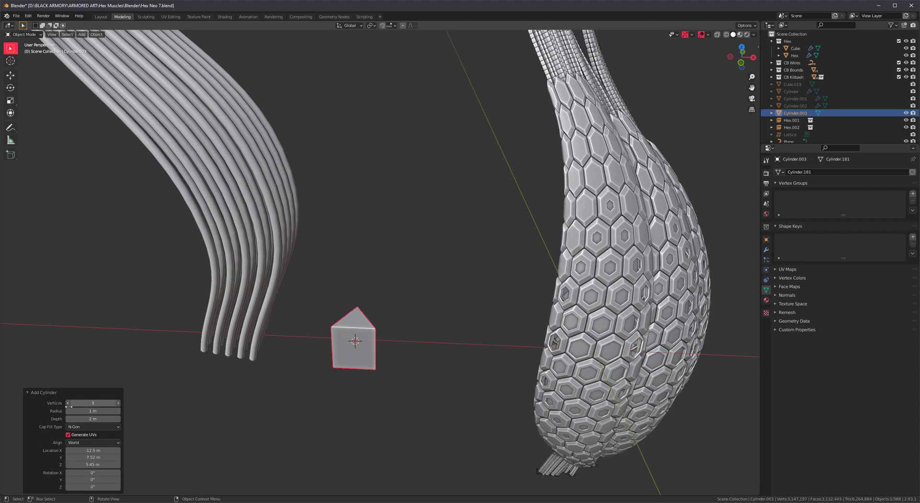
# Step: Delete the selected faces of the three-sided cylinder, keeping only its upper triangular face, and return to Object Mode
pyautogui.scroll(4, 361, 351)
pyautogui.keyDown('shift'); pyautogui.moveTo(361, 351); pyautogui.dragTo(357, 271, button='middle'); pyautogui.keyUp('shift')
pyautogui.press('Tab')
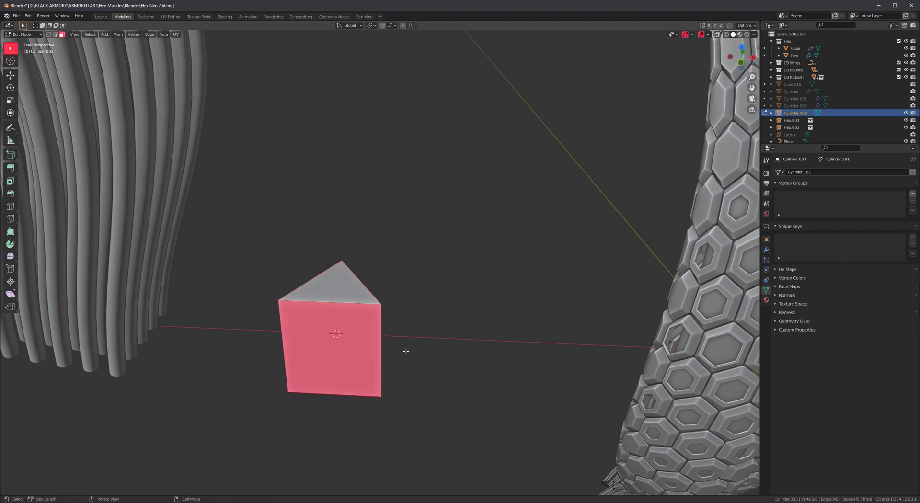
pyautogui.press('x')
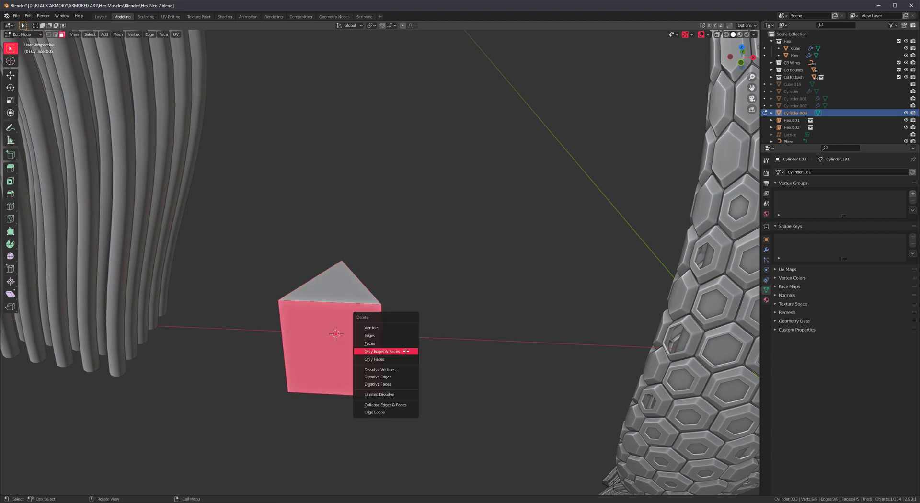
pyautogui.click(379, 343)
pyautogui.moveTo(424, 345); pyautogui.dragTo(381, 342, button='middle')
pyautogui.press('Tab')
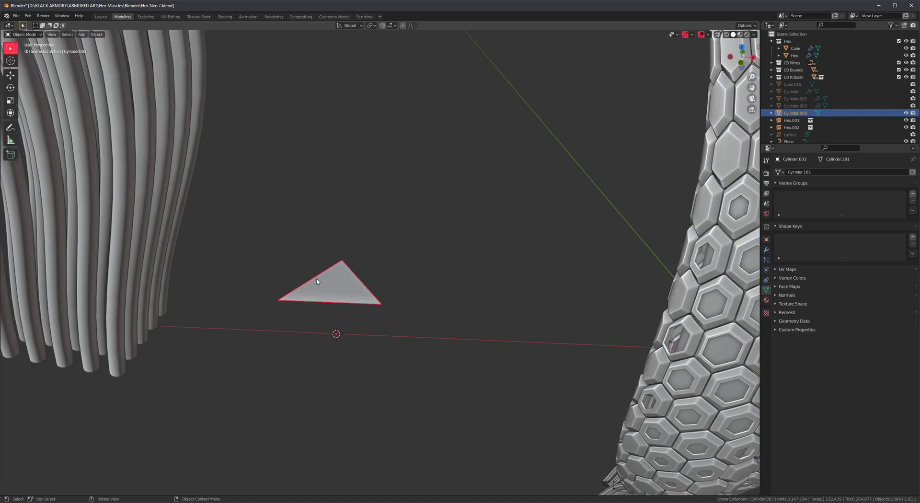
# Step: Move the triangle's geometry onto its origin with Geometry to Origin
pyautogui.rightClick(410, 291)
pyautogui.moveTo(398, 314)
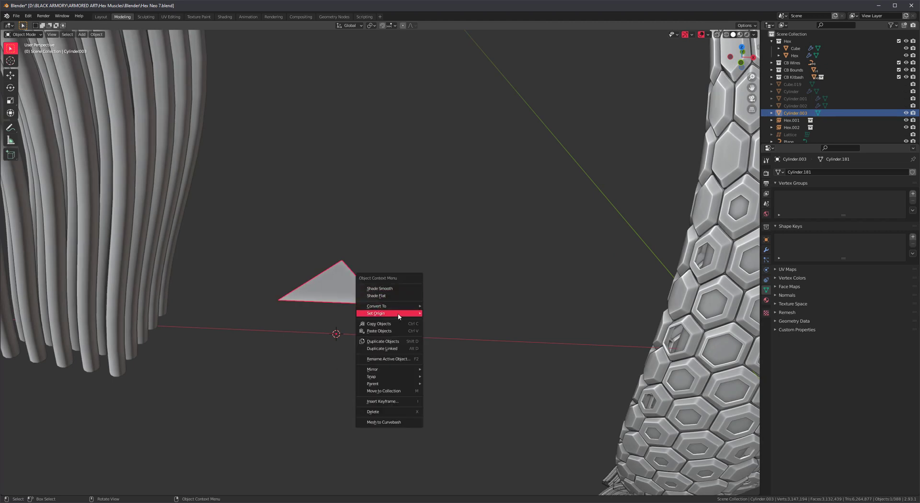
pyautogui.click(451, 312)
pyautogui.moveTo(363, 331)
pyautogui.mouseDown(button='middle')
pyautogui.moveTo(295, 335)
pyautogui.moveTo(331, 344)
pyautogui.moveTo(314, 351)
pyautogui.moveTo(377, 339)
pyautogui.mouseUp(button='middle')
pyautogui.scroll(-8, 297, 341)
pyautogui.scroll(4, 395, 374)
# Step: Bevel the triangle's corner vertices by 0.238 m with one segment and leave Edit Mode
pyautogui.press('Tab')
pyautogui.moveTo(394, 370); pyautogui.dragTo(393, 344, button='middle')
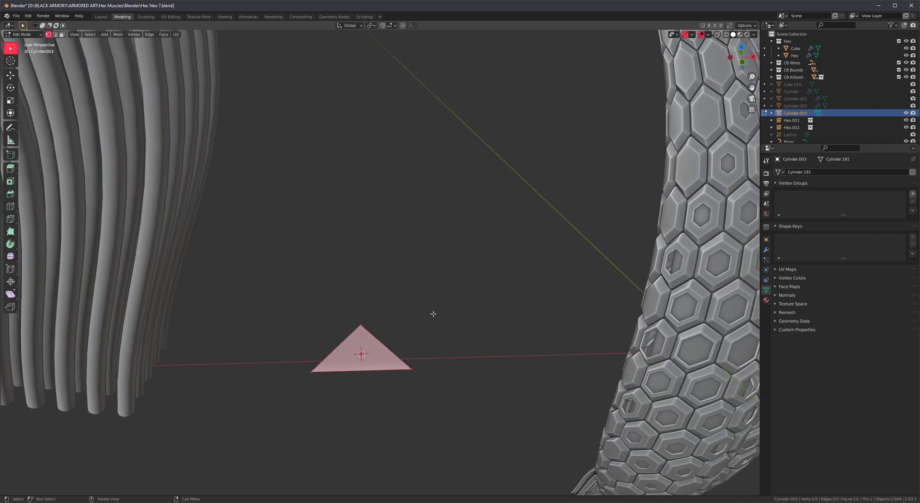
pyautogui.scroll(2, 409, 376)
pyautogui.hotkey('ctrl', 'b')
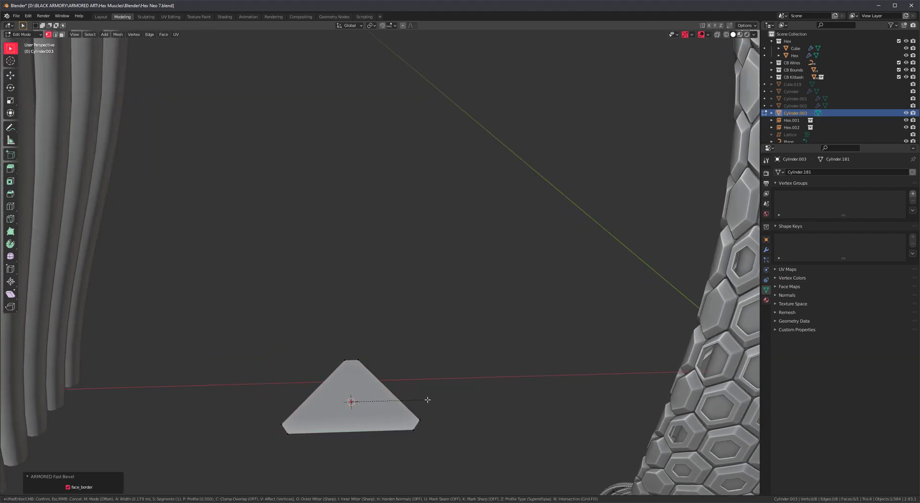
pyautogui.click(432, 401)
pyautogui.scroll(-5, 423, 391)
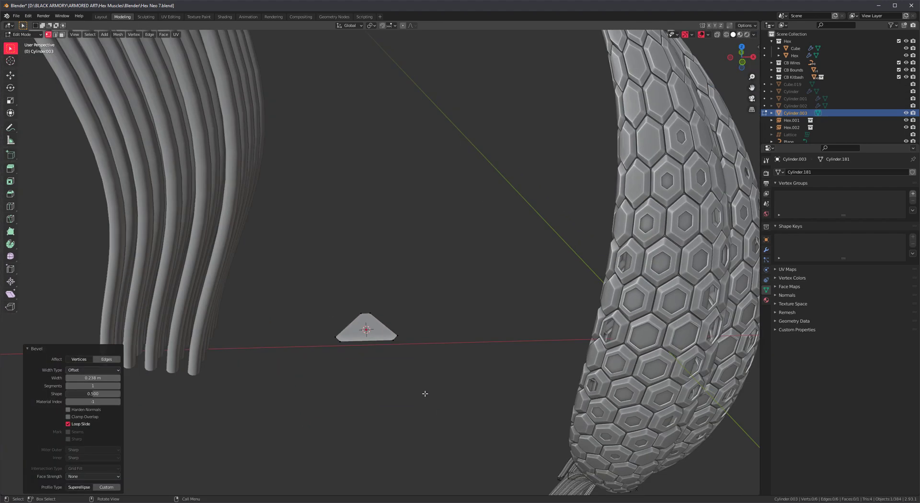
pyautogui.press('Tab')
# Step: Convert the bevelled triangle mesh to a curve
pyautogui.scroll(3, 338, 353)
pyautogui.moveTo(339, 353); pyautogui.dragTo(343, 349, button='middle')
pyautogui.scroll(3, 387, 359)
pyautogui.scroll(3, 375, 345)
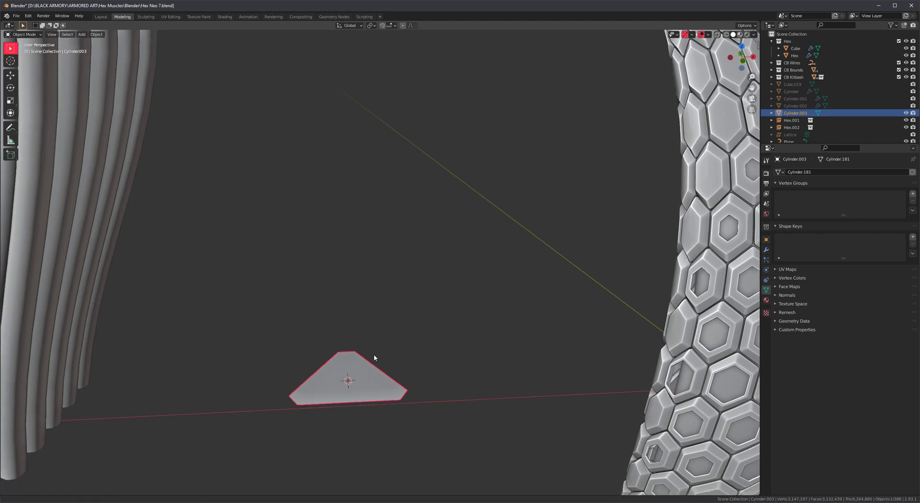
pyautogui.rightClick(366, 391)
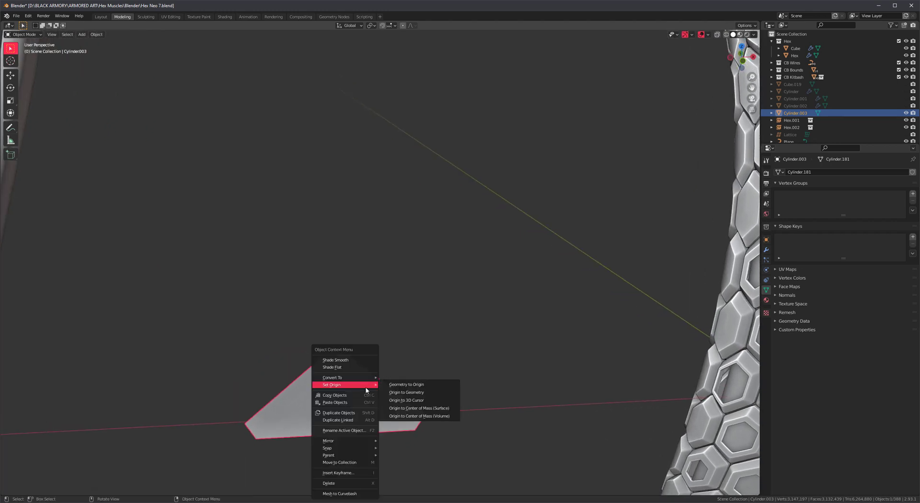
pyautogui.moveTo(362, 379)
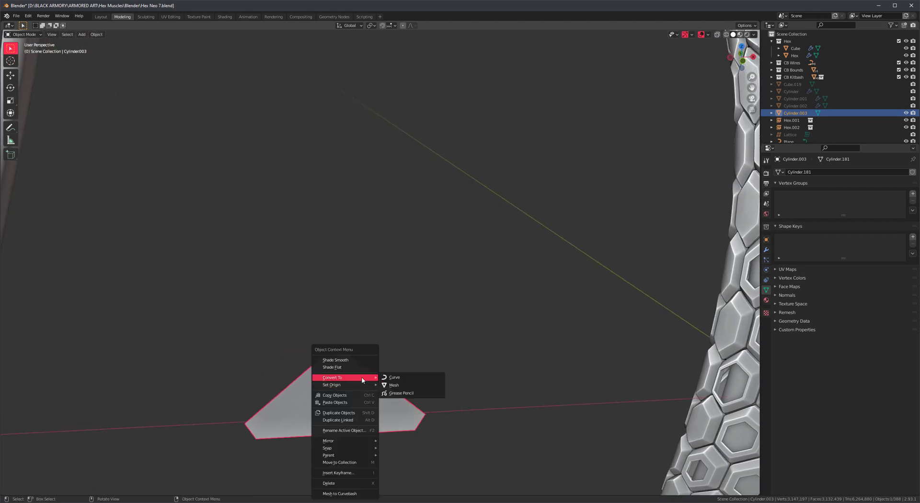
pyautogui.click(414, 378)
pyautogui.scroll(-3, 312, 348)
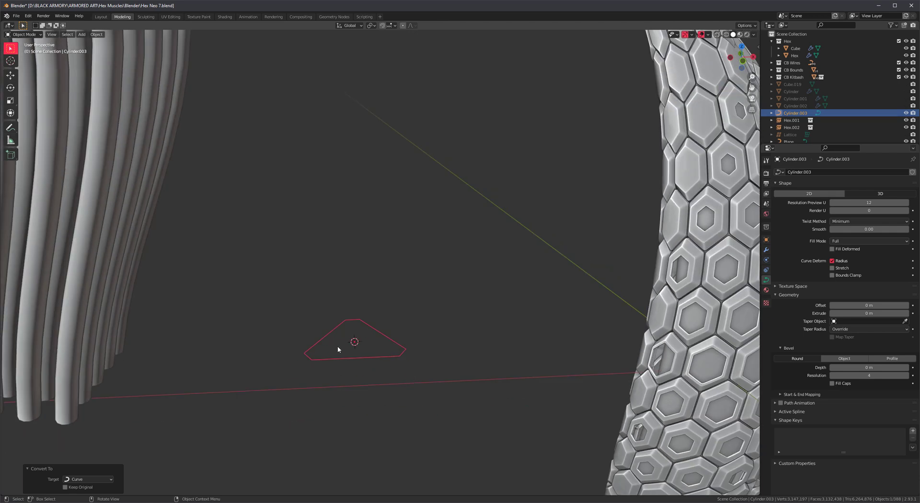
# Step: Set the strand curves' bevel type to Object and pick the triangle curve Cylinder.003 as its bevel object
pyautogui.moveTo(339, 352); pyautogui.dragTo(325, 369, button='middle')
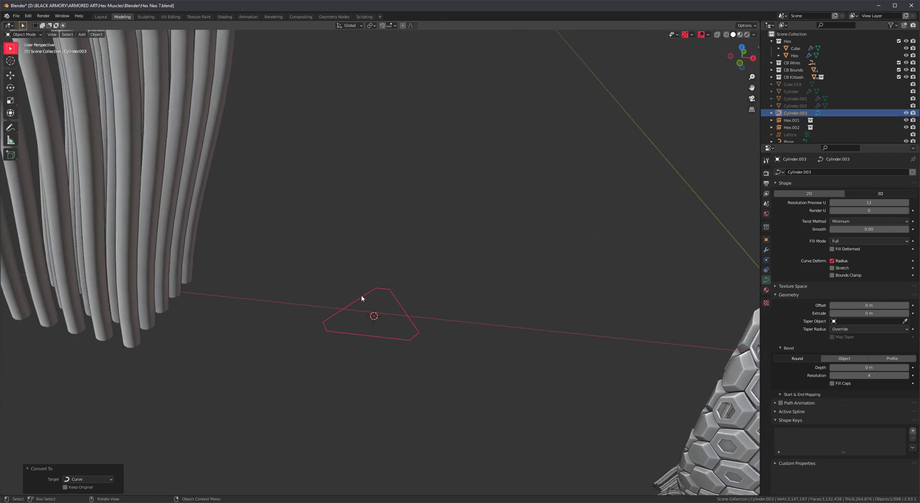
pyautogui.moveTo(362, 293); pyautogui.dragTo(425, 402, button='middle')
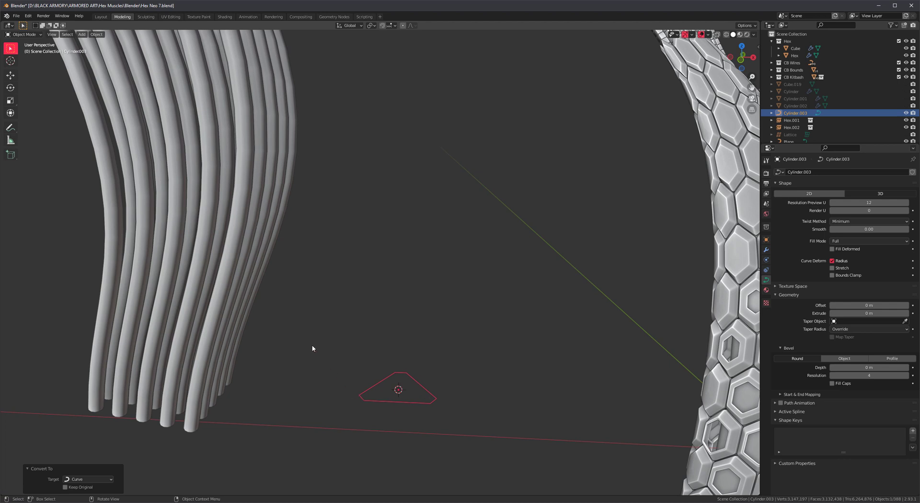
pyautogui.click(241, 205)
pyautogui.moveTo(200, 189); pyautogui.dragTo(338, 283, button='middle')
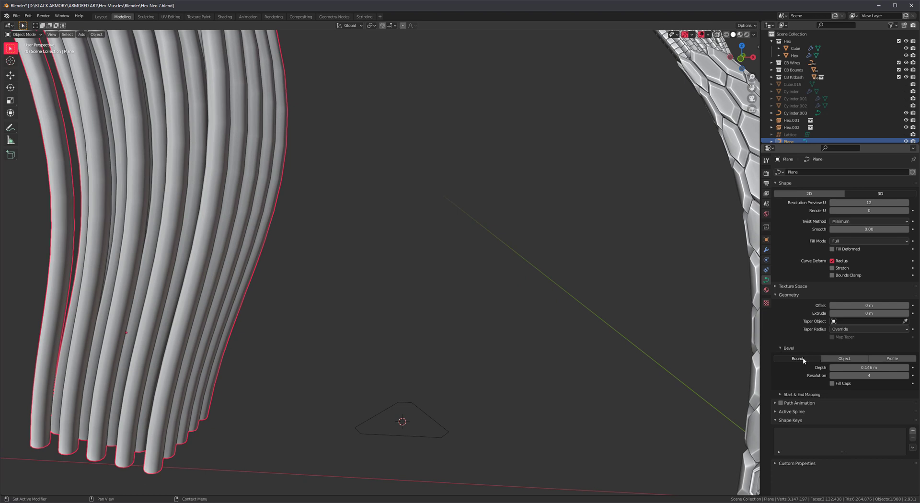
pyautogui.click(834, 360)
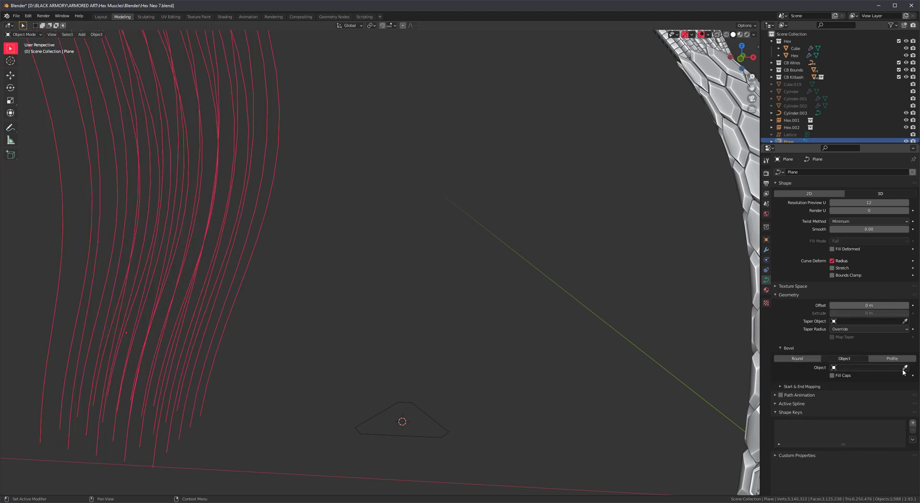
pyautogui.click(451, 428)
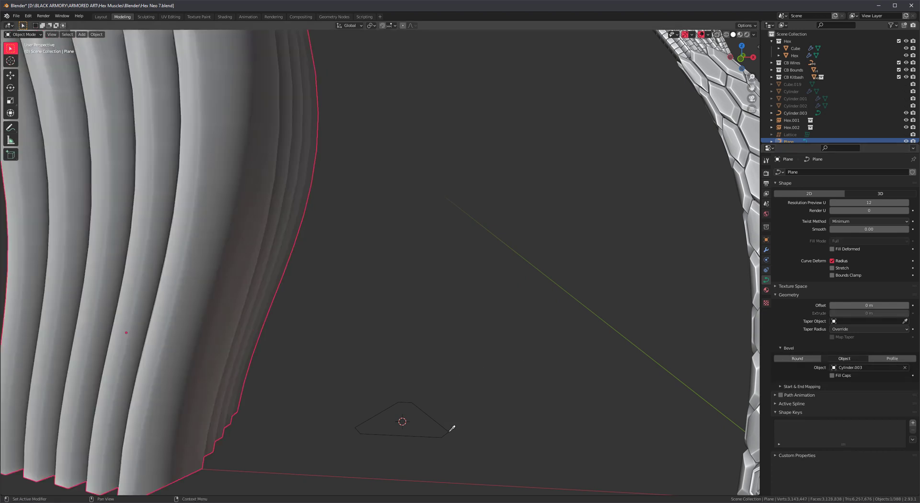
# Step: Scale the triangular profile curve by 0.533, and scale it down further to make the strands thinner
pyautogui.moveTo(449, 427); pyautogui.dragTo(386, 386, button='middle')
pyautogui.click(387, 379)
pyautogui.scroll(-2, 386, 386)
pyautogui.press('s')
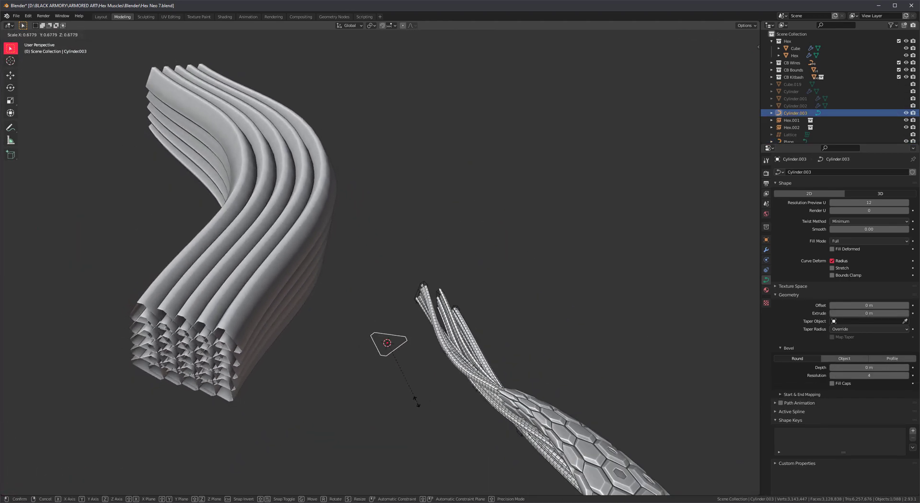
pyautogui.click(401, 396)
pyautogui.press('s')
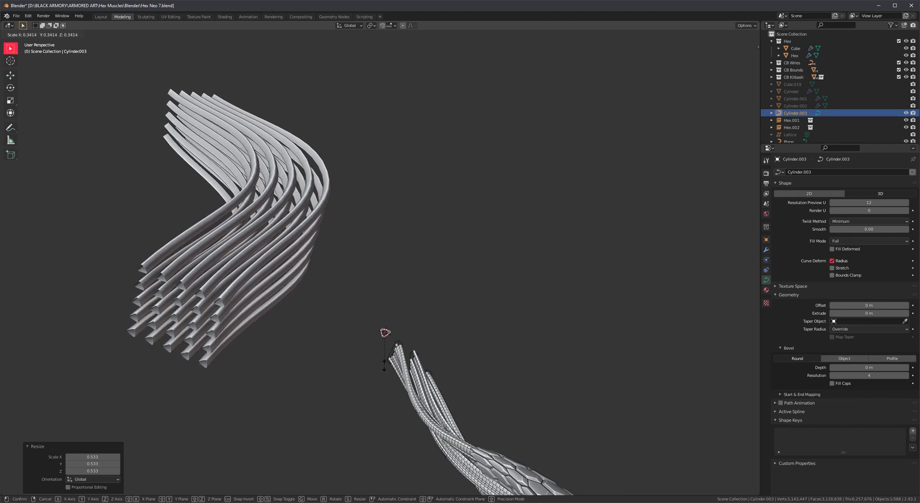
pyautogui.click(387, 365)
# Step: Apply flat shading to the triangular strand curves and deselect them
pyautogui.moveTo(237, 239); pyautogui.dragTo(283, 200, button='middle')
pyautogui.rightClick(283, 200)
pyautogui.click(278, 192)
pyautogui.moveTo(360, 198); pyautogui.dragTo(371, 274, button='middle')
pyautogui.click(315, 209)
pyautogui.rightClick(315, 210)
pyautogui.click(316, 207)
pyautogui.click(390, 215)
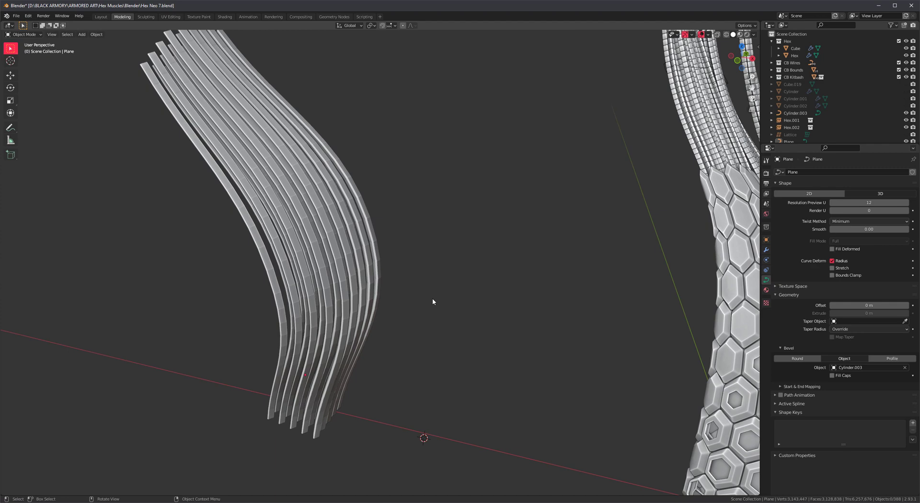
# Step: Select all control points of the strand curves in Edit Mode and apply the Randomize transform to them
pyautogui.moveTo(401, 306); pyautogui.dragTo(385, 285, button='middle')
pyautogui.keyDown('shift'); pyautogui.moveTo(445, 301); pyautogui.dragTo(450, 249, button='middle'); pyautogui.keyUp('shift')
pyautogui.click(348, 207)
pyautogui.press('Tab')
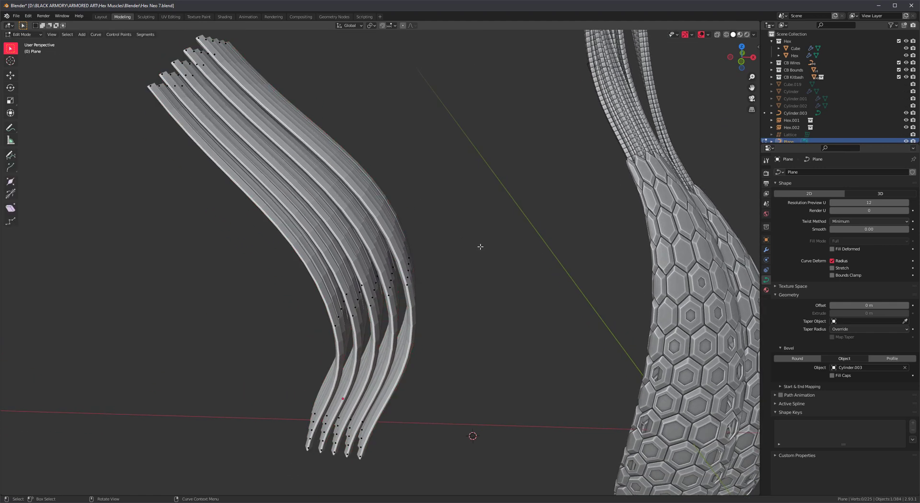
pyautogui.press('a')
pyautogui.moveTo(480, 247); pyautogui.dragTo(464, 244, button='middle')
pyautogui.press('F3')
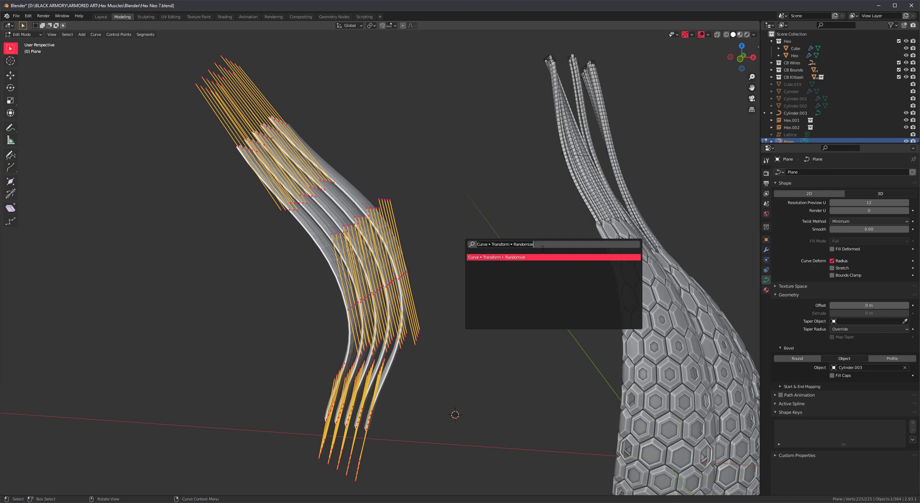
pyautogui.press('Return')
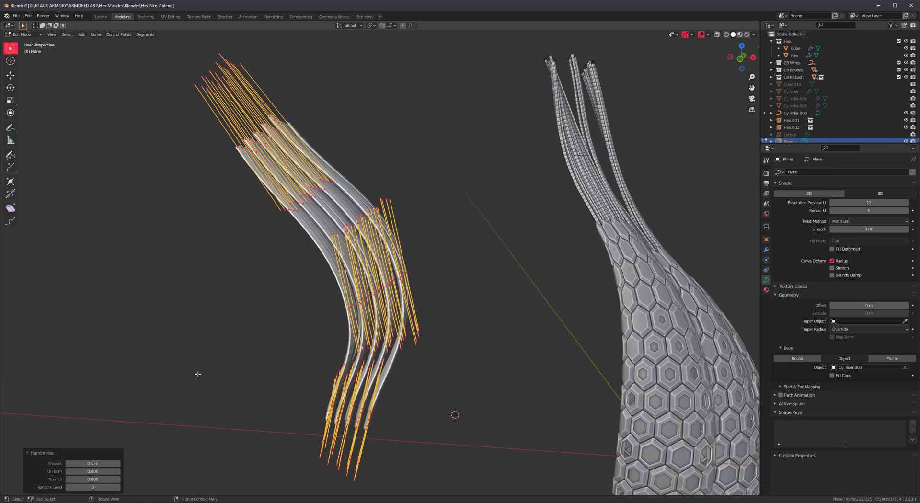
# Step: Increase the Randomize amount so the strands scatter irregularly, check the shape without overlays, and return to Object Mode
pyautogui.moveTo(273, 386); pyautogui.dragTo(289, 349, button='middle')
pyautogui.keyDown('shift'); pyautogui.moveTo(224, 365); pyautogui.dragTo(231, 398, button='middle'); pyautogui.keyUp('shift')
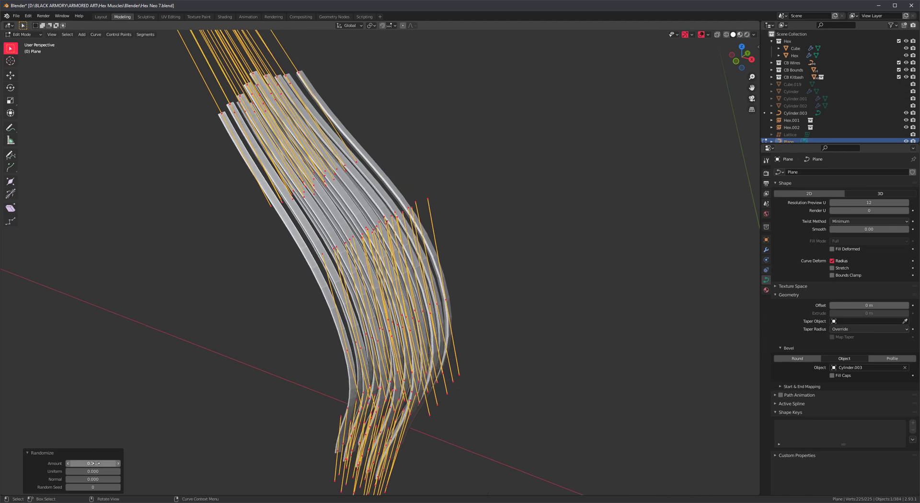
pyautogui.moveTo(92, 464); pyautogui.dragTo(106, 488)
pyautogui.hotkey('shift', 'alt', 'z')
pyautogui.moveTo(366, 345); pyautogui.dragTo(416, 312, button='middle')
pyautogui.scroll(-1, 416, 313)
pyautogui.moveTo(480, 176); pyautogui.dragTo(431, 230, button='middle')
pyautogui.scroll(2, 412, 282)
pyautogui.press('Tab')
pyautogui.keyDown('shift'); pyautogui.moveTo(387, 273); pyautogui.dragTo(359, 243, button='middle'); pyautogui.keyUp('shift')
pyautogui.hotkey('alt', 'shift', 'z')
pyautogui.moveTo(461, 278); pyautogui.dragTo(441, 309, button='middle')
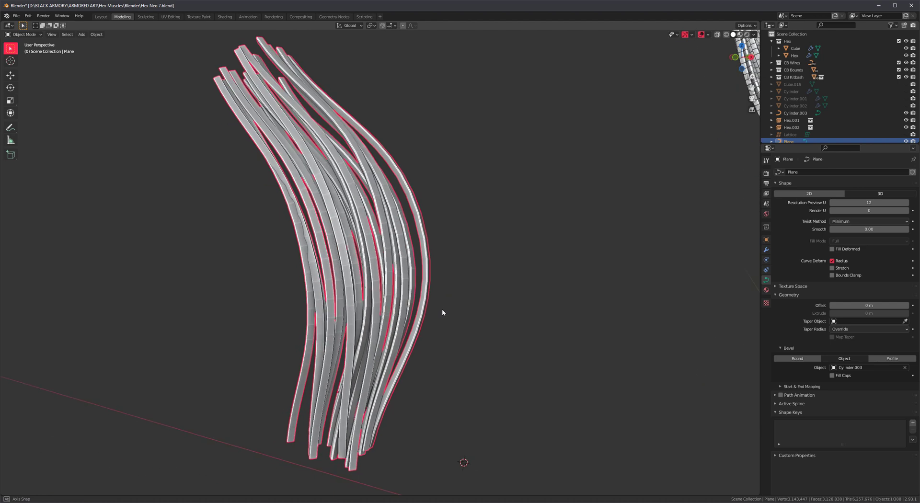
# Step: Convert the strands to a mesh with Keep Original enabled, hide the original Plane curve and select Plane.001
pyautogui.rightClick(394, 227)
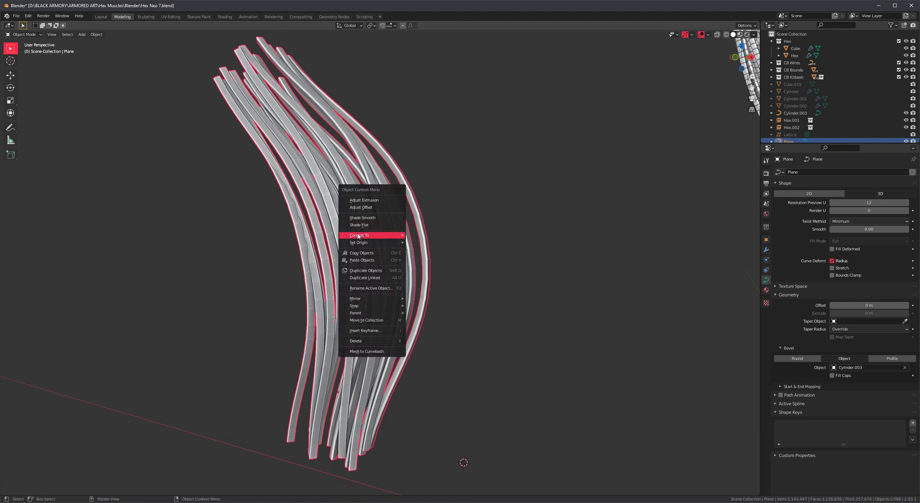
pyautogui.moveTo(359, 235)
pyautogui.click(440, 243)
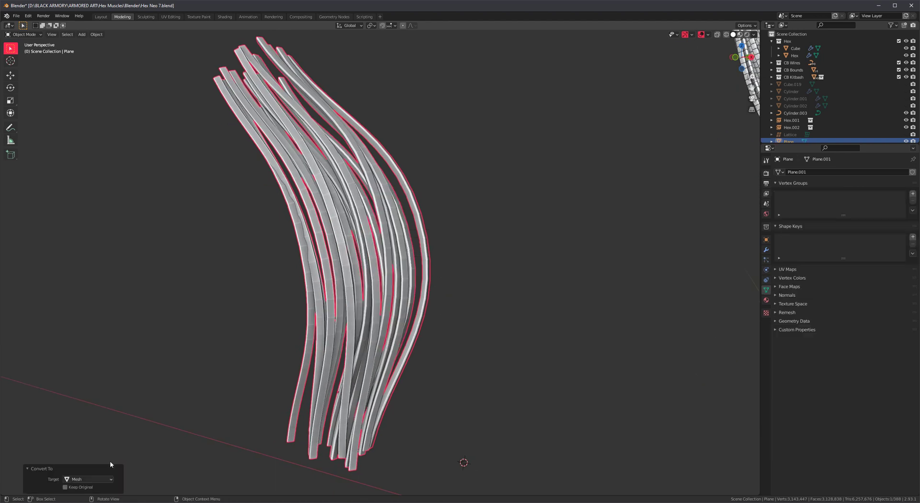
pyautogui.click(65, 487)
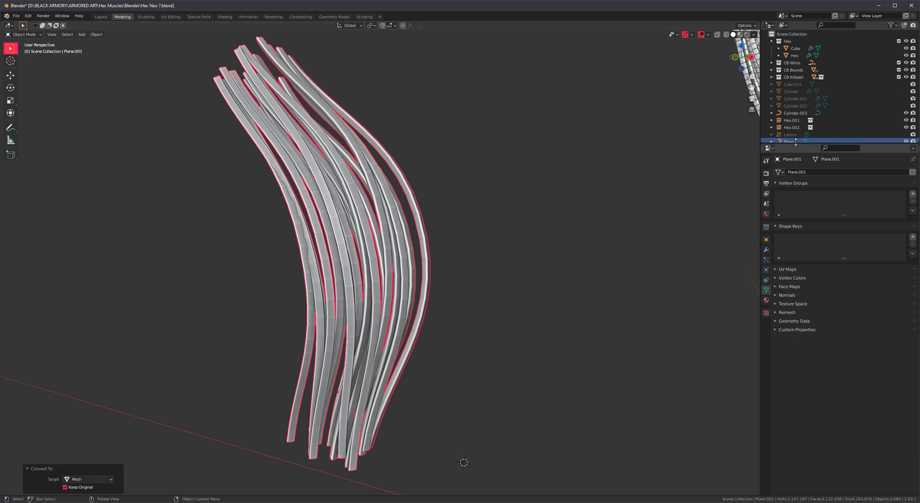
pyautogui.moveTo(820, 146); pyautogui.dragTo(821, 218)
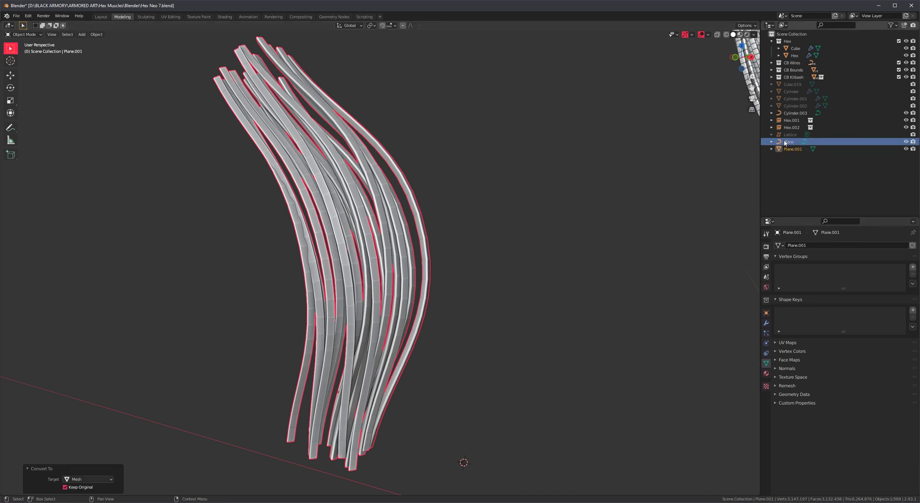
pyautogui.click(796, 149)
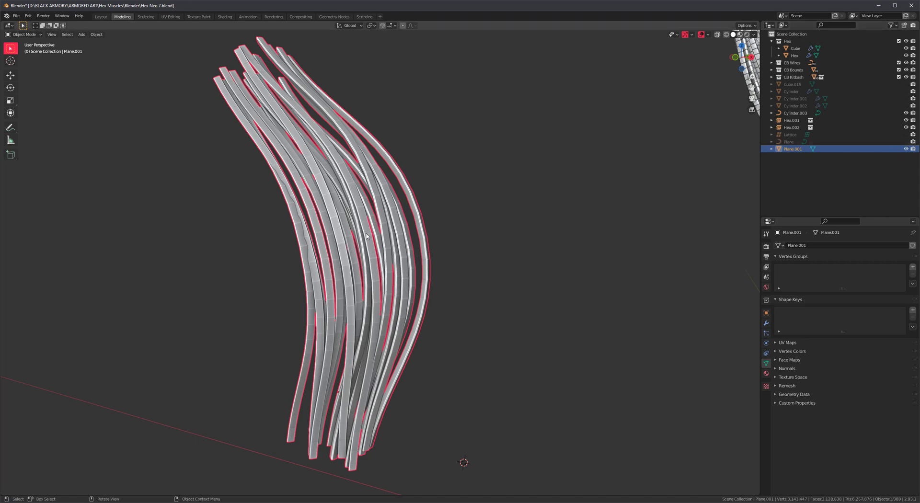
# Step: In Edit Mode, select one crosswise edge on each of several strands of Plane.001
pyautogui.press('Tab')
pyautogui.moveTo(367, 235); pyautogui.dragTo(470, 158, button='middle')
pyautogui.press('a')
pyautogui.keyDown('alt'); pyautogui.moveTo(471, 158); pyautogui.dragTo(431, 287, button='right'); pyautogui.keyUp('alt')
pyautogui.moveTo(431, 287); pyautogui.dragTo(379, 328, button='middle')
pyautogui.keyDown('alt'); pyautogui.moveTo(378, 328); pyautogui.dragTo(375, 329, button='right'); pyautogui.keyUp('alt')
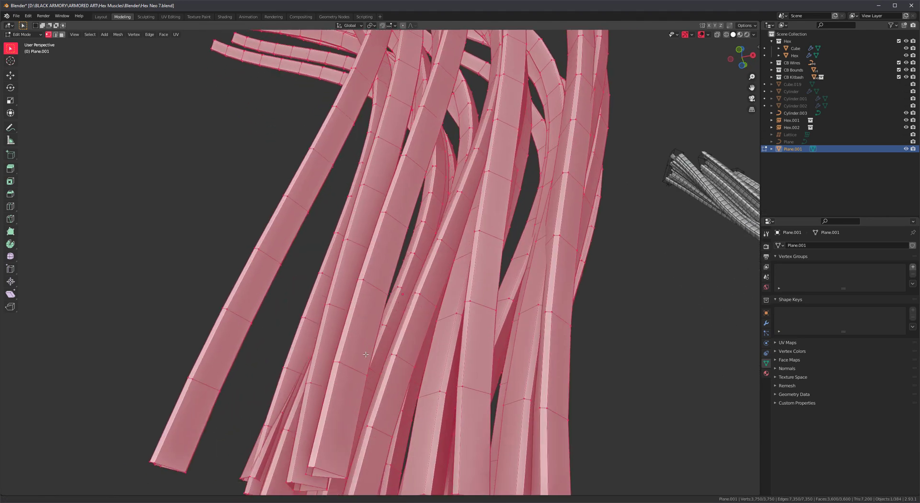
pyautogui.moveTo(375, 330); pyautogui.dragTo(231, 398, button='middle')
pyautogui.press('2')
pyautogui.click(226, 335)
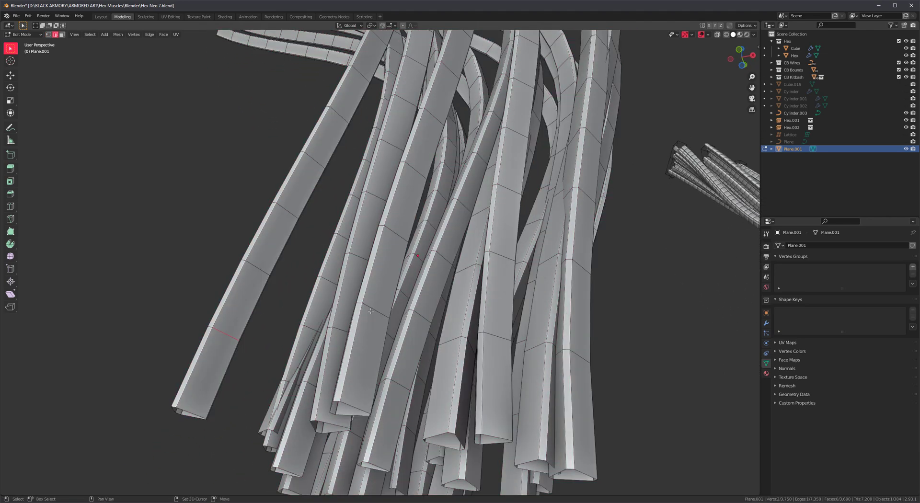
pyautogui.moveTo(428, 351); pyautogui.dragTo(458, 301, button='middle')
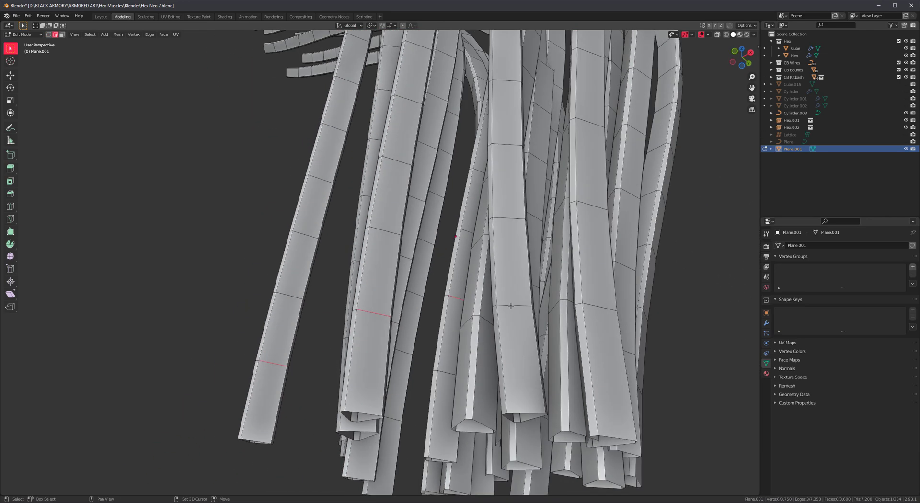
pyautogui.keyDown('shift'); pyautogui.click(605, 306); pyautogui.keyUp('shift')
pyautogui.moveTo(606, 305); pyautogui.dragTo(365, 389, button='middle')
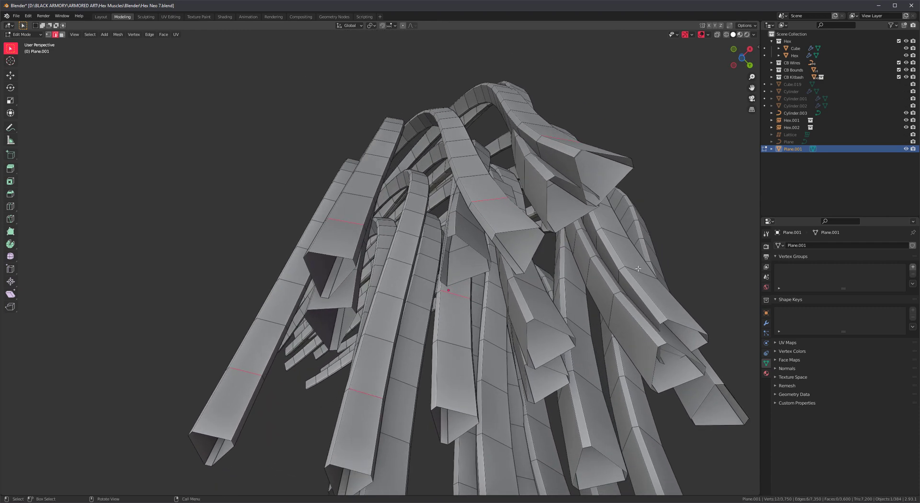
# Step: Extend the selected edges to rings along their strands, and expand those rings into edge loops around each strand
pyautogui.scroll(-4, 518, 280)
pyautogui.moveTo(524, 265); pyautogui.dragTo(516, 320, button='middle')
pyautogui.keyDown('shift'); pyautogui.moveTo(551, 229); pyautogui.dragTo(535, 296, button='middle'); pyautogui.keyUp('shift')
pyautogui.moveTo(474, 259); pyautogui.dragTo(541, 315, button='middle')
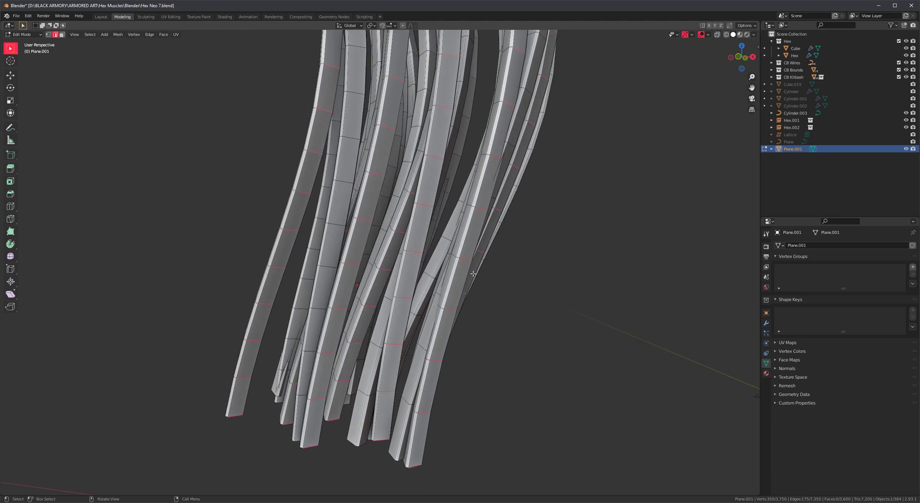
pyautogui.click(90, 35)
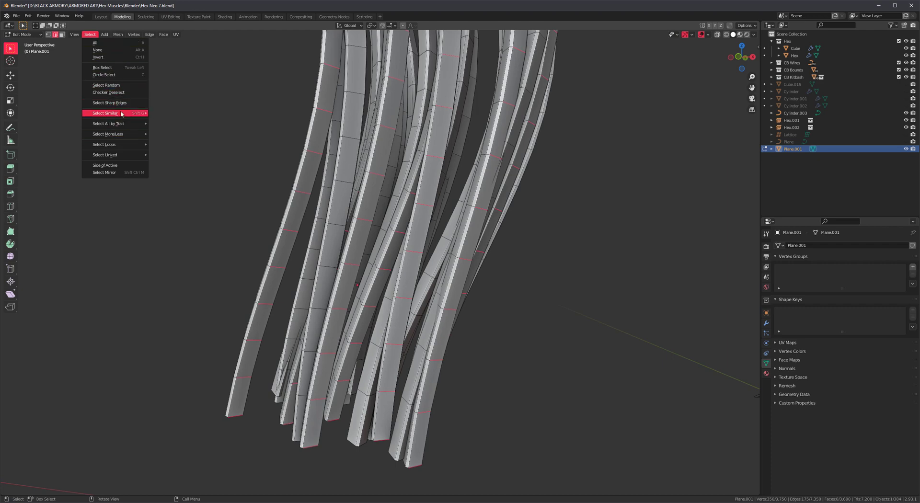
pyautogui.moveTo(131, 144)
pyautogui.click(171, 146)
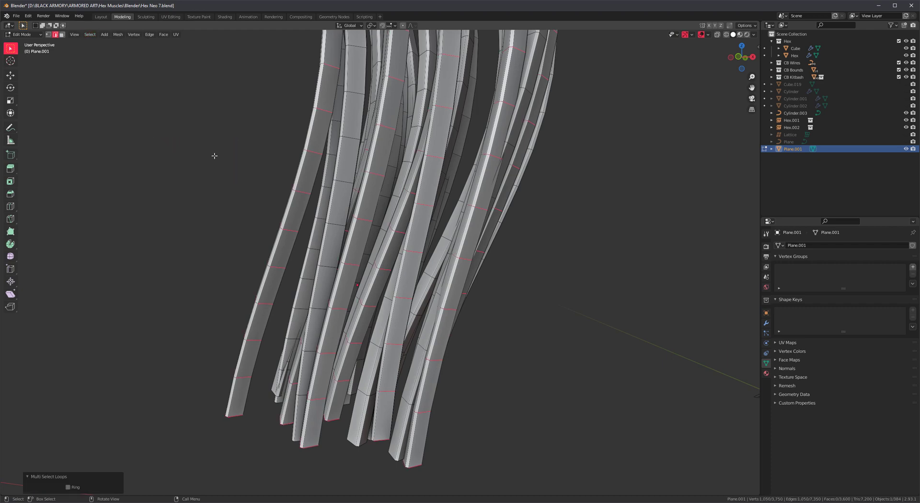
# Step: Bevel the selected edge loops by 0.0778 m with one segment and extrude the resulting bands in place
pyautogui.moveTo(541, 302); pyautogui.dragTo(495, 311, button='middle')
pyautogui.hotkey('ctrl', 'b')
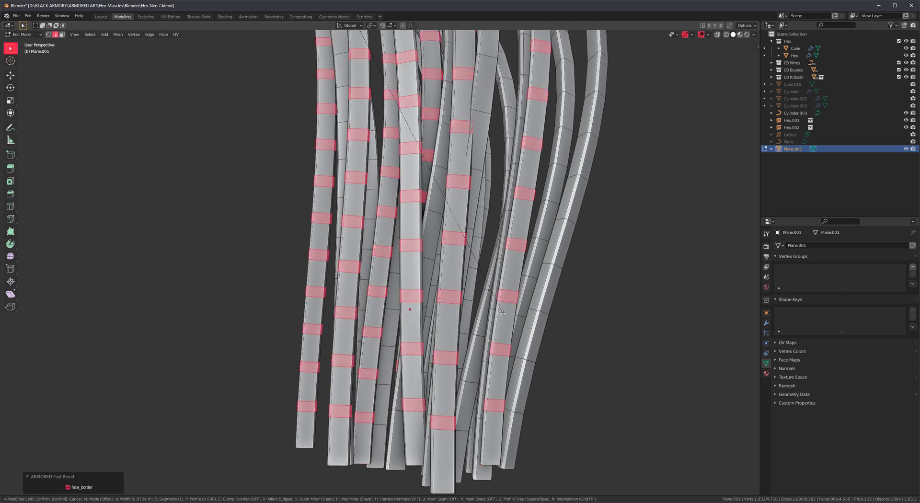
pyautogui.click(516, 315)
pyautogui.moveTo(515, 315); pyautogui.dragTo(588, 296, button='middle')
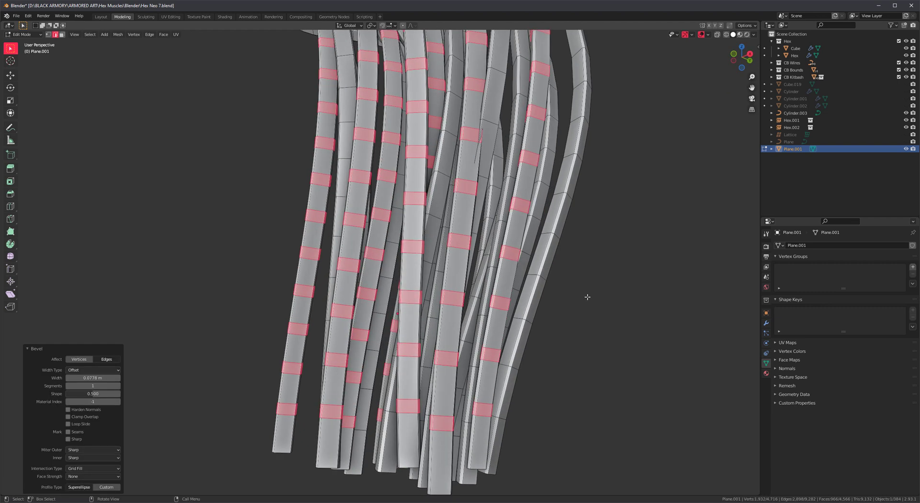
pyautogui.press('e')
pyautogui.rightClick(587, 296)
# Step: Try shrinking the extruded bands inward by 0.0486 m with Offset Even
pyautogui.hotkey('alt', 's')
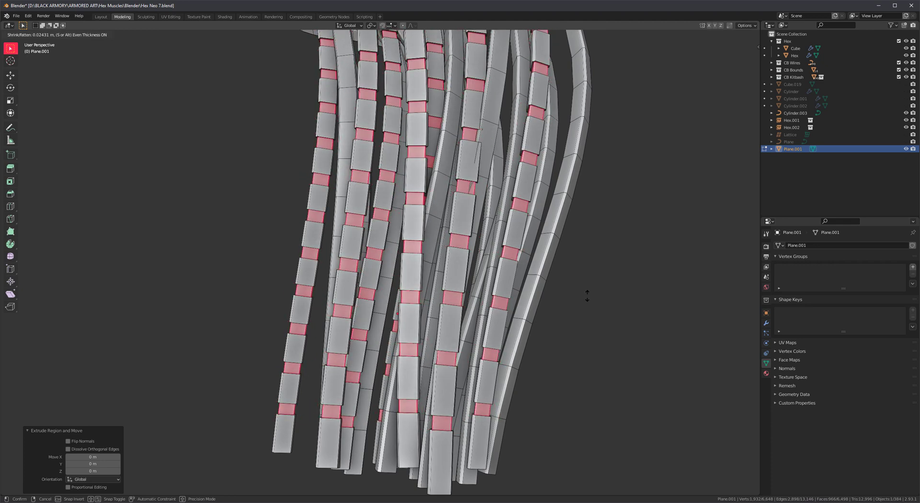
pyautogui.click(585, 293)
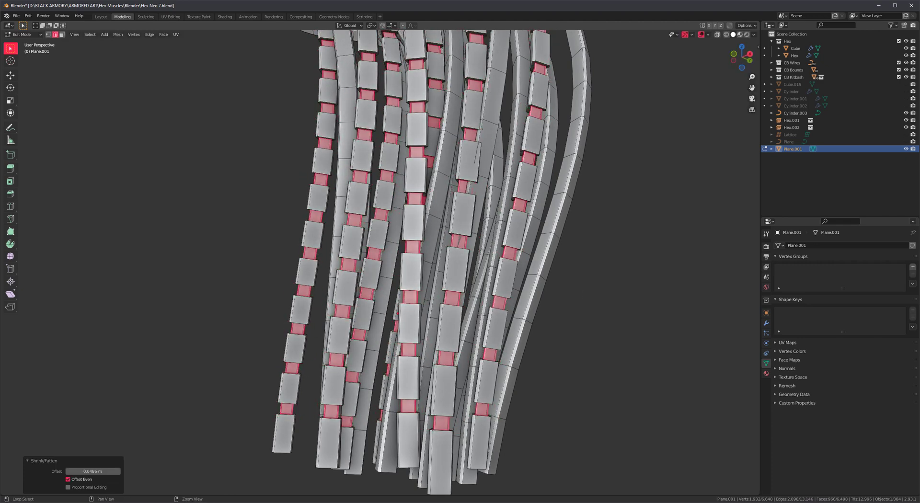
pyautogui.moveTo(585, 292); pyautogui.dragTo(522, 331, button='middle')
pyautogui.scroll(4, 489, 341)
pyautogui.scroll(8, 489, 341)
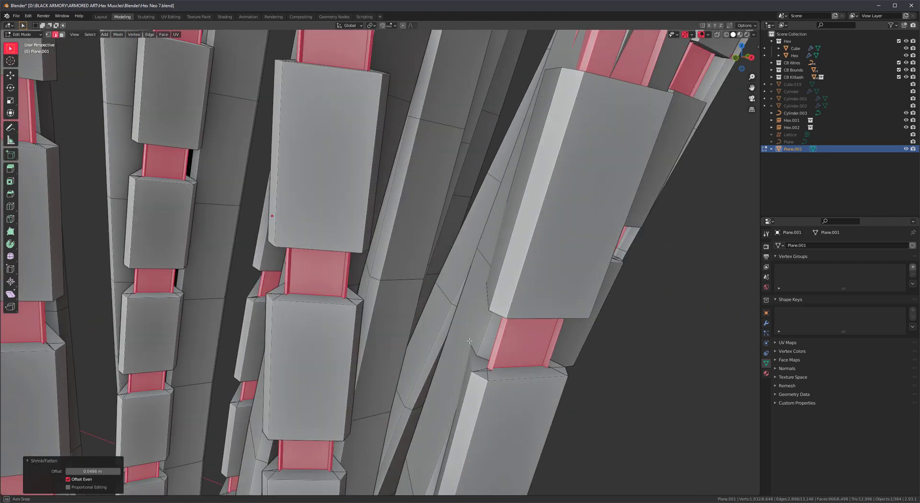
pyautogui.moveTo(469, 340); pyautogui.dragTo(496, 331, button='middle')
pyautogui.scroll(-4, 496, 331)
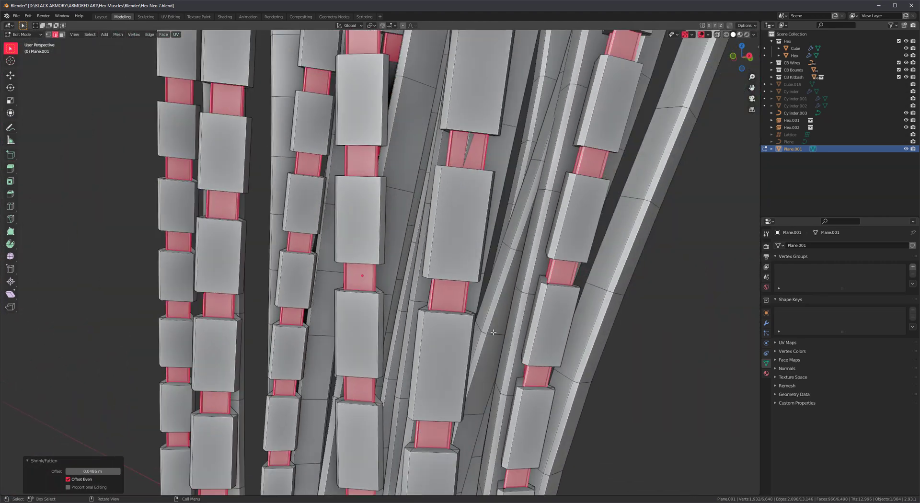
pyautogui.hotkey('alt', 's')
pyautogui.click(496, 330)
pyautogui.hotkey('ctrl', 'z')
pyautogui.hotkey('ctrl', 'z')
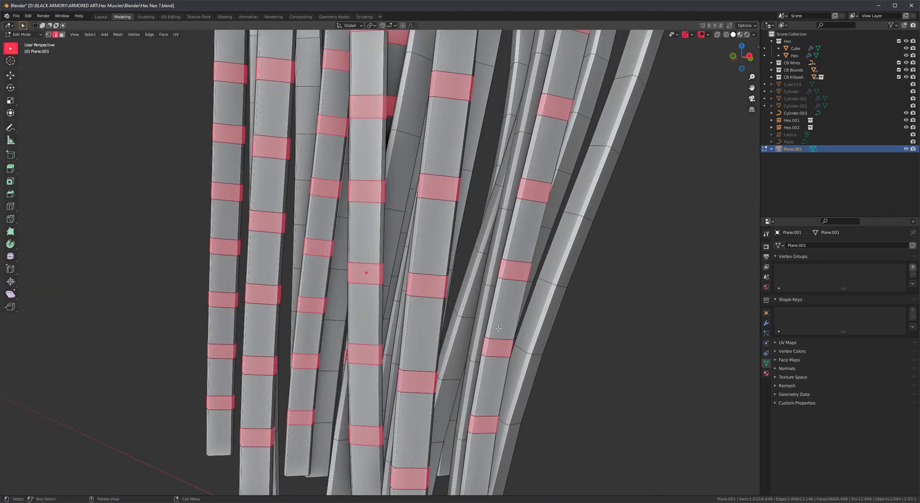
# Step: Shrink the extruded bands inward by 0.0259 m with Offset Even and return to Object Mode
pyautogui.hotkey('alt', 's')
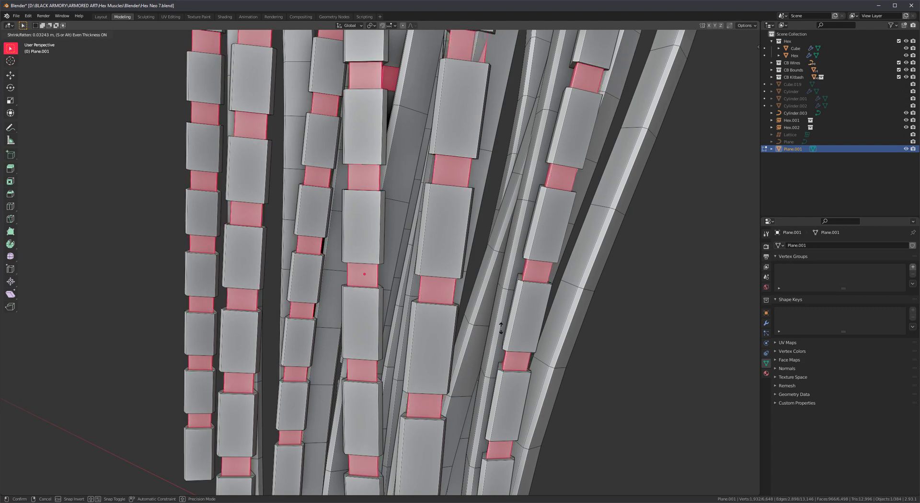
pyautogui.click(500, 329)
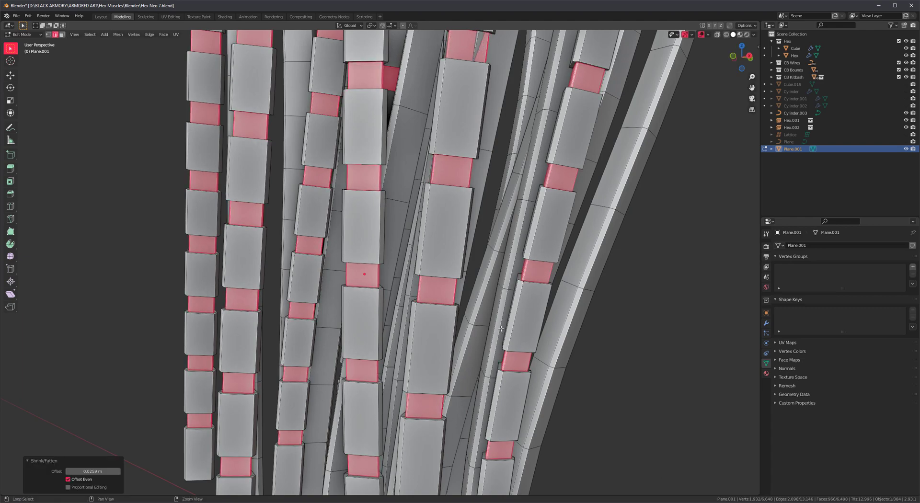
pyautogui.scroll(-3, 496, 321)
pyautogui.moveTo(492, 315); pyautogui.dragTo(326, 273, button='middle')
pyautogui.scroll(-4, 384, 230)
pyautogui.scroll(2, 442, 251)
pyautogui.keyDown('shift'); pyautogui.moveTo(438, 187); pyautogui.dragTo(483, 256, button='middle'); pyautogui.keyUp('shift')
pyautogui.press('Tab')
pyautogui.click(493, 245)
pyautogui.click(357, 199)
pyautogui.scroll(2, 480, 218)
pyautogui.scroll(1, 480, 218)
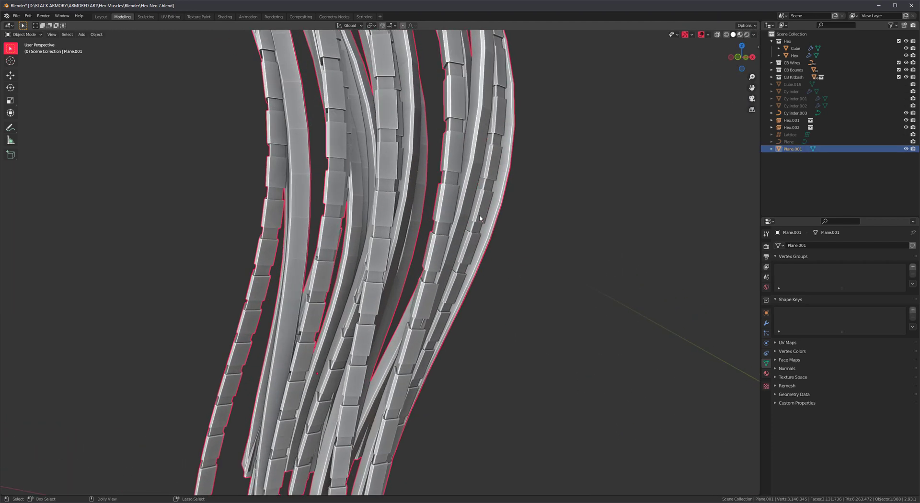
# Step: Shade the grooved strand mesh smooth, enable Auto Smooth at 30°, and deselect the mesh
pyautogui.rightClick(427, 178)
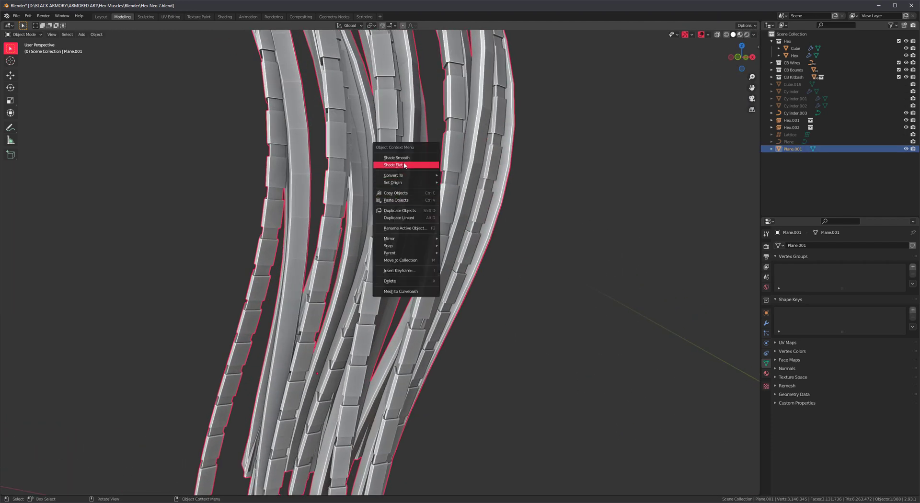
pyautogui.click(411, 159)
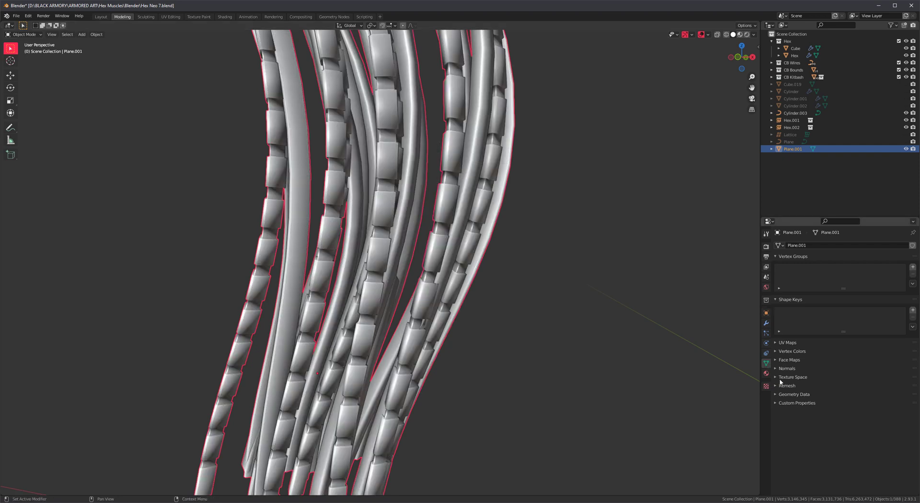
pyautogui.click(832, 379)
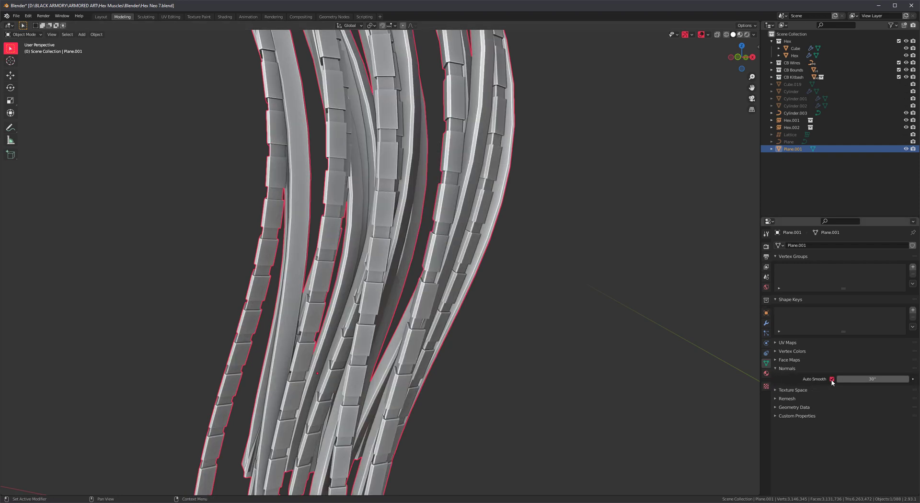
pyautogui.click(685, 328)
# Step: Examine the smoothed strands along their length and compare them with the cables of the hex muscle model
pyautogui.keyDown('alt'); pyautogui.moveTo(685, 329); pyautogui.dragTo(507, 205, button='right'); pyautogui.keyUp('alt')
pyautogui.keyDown('alt'); pyautogui.moveTo(508, 206); pyautogui.dragTo(361, 246); pyautogui.keyUp('alt')
pyautogui.moveTo(361, 245); pyautogui.dragTo(566, 174, button='middle')
pyautogui.scroll(2, 446, 225)
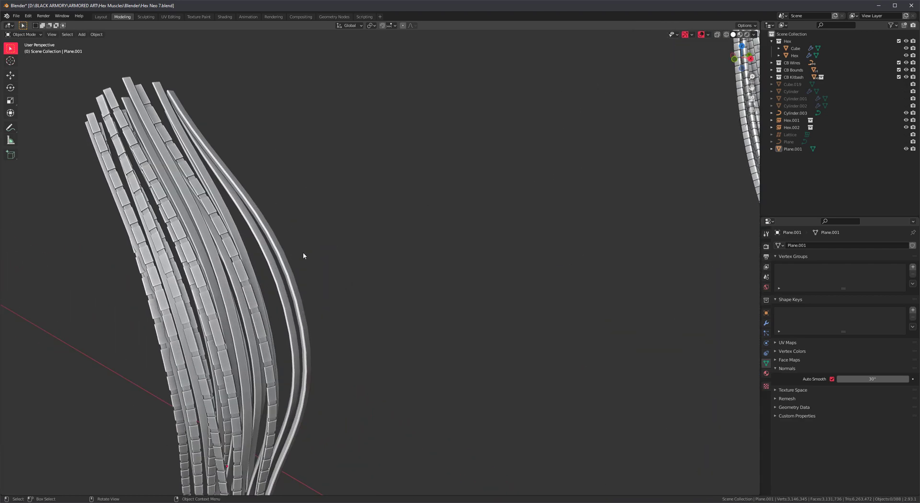
pyautogui.keyDown('shift'); pyautogui.moveTo(341, 247); pyautogui.dragTo(123, 366, button='middle'); pyautogui.keyUp('shift')
pyautogui.scroll(3, 481, 252)
pyautogui.keyDown('shift'); pyautogui.moveTo(598, 230); pyautogui.dragTo(146, 228, button='middle'); pyautogui.keyUp('shift')
pyautogui.scroll(-4, 431, 294)
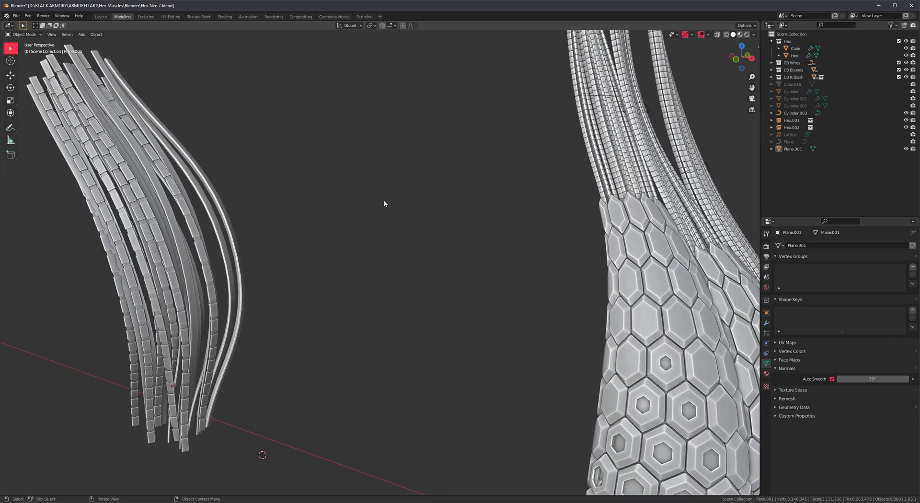
# Step: Move the end cage of the outer cable bundle by about -2.90, -2.01 and -2.38 m in X, Y and Z, and scale it by 1.471
pyautogui.scroll(-6, 384, 204)
pyautogui.moveTo(356, 255); pyautogui.dragTo(405, 304, button='middle')
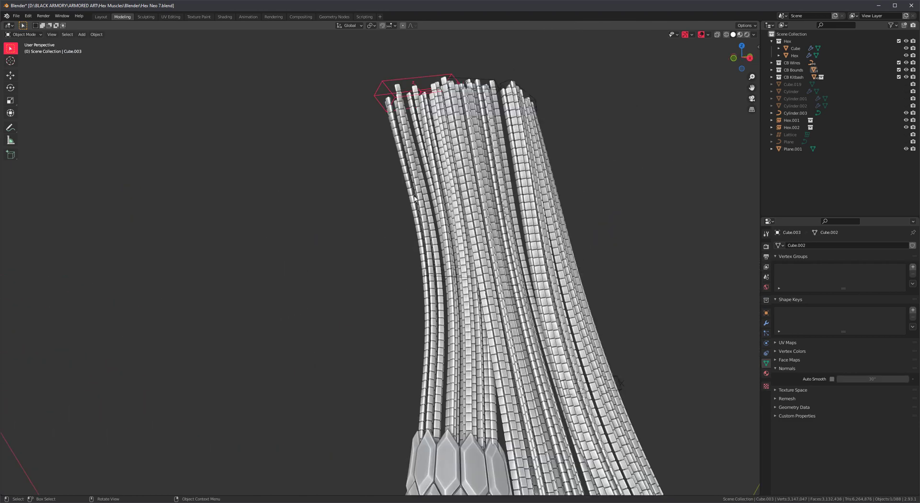
pyautogui.moveTo(385, 192); pyautogui.dragTo(458, 203, button='middle')
pyautogui.press('g')
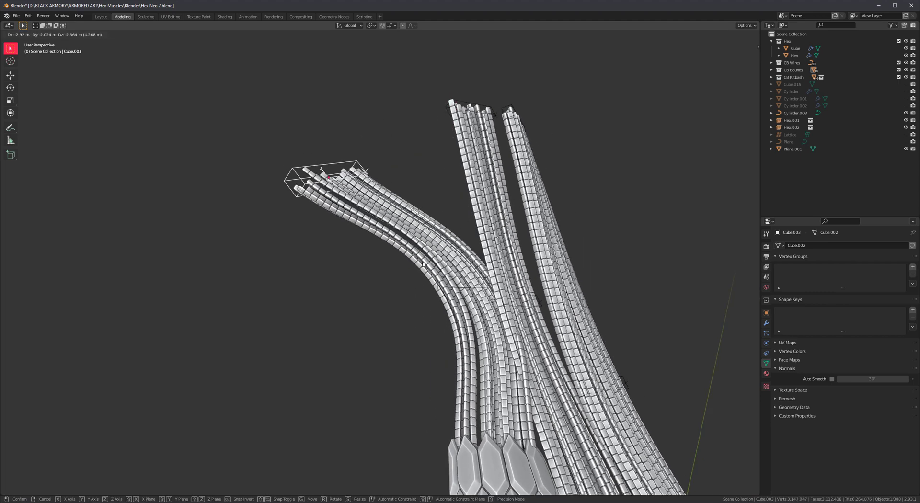
pyautogui.click(423, 264)
pyautogui.moveTo(423, 264)
pyautogui.mouseDown(button='middle')
pyautogui.moveTo(390, 301)
pyautogui.moveTo(422, 261)
pyautogui.mouseUp(button='middle')
pyautogui.press('s')
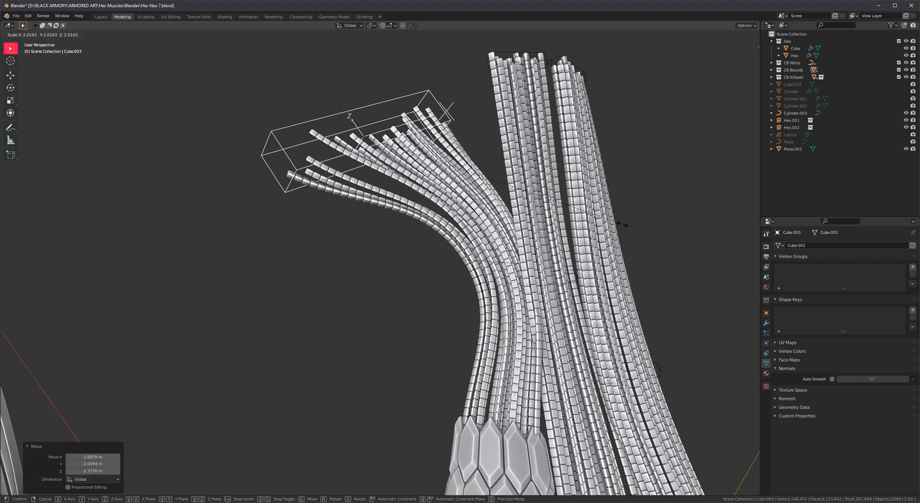
pyautogui.click(550, 217)
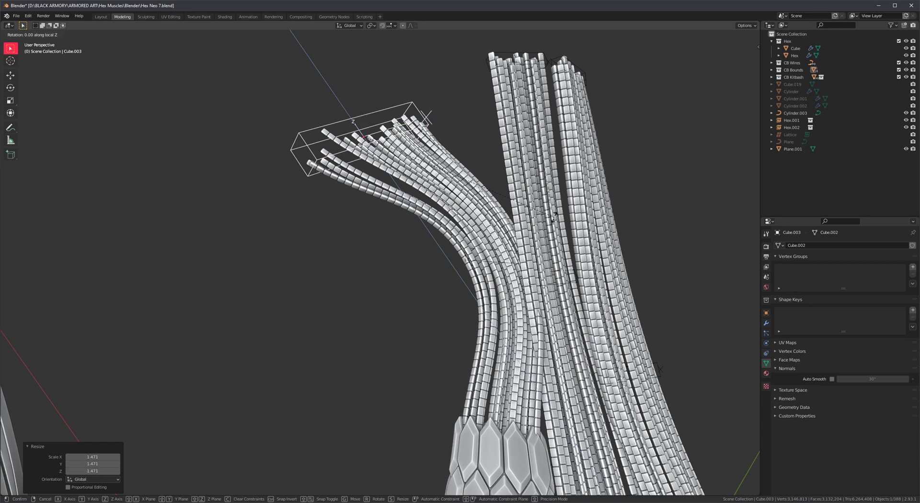
# Step: Rotate the bundle's end cage about its local Z axis, and move the middle cage outward to spread the bend
pyautogui.click(477, 263)
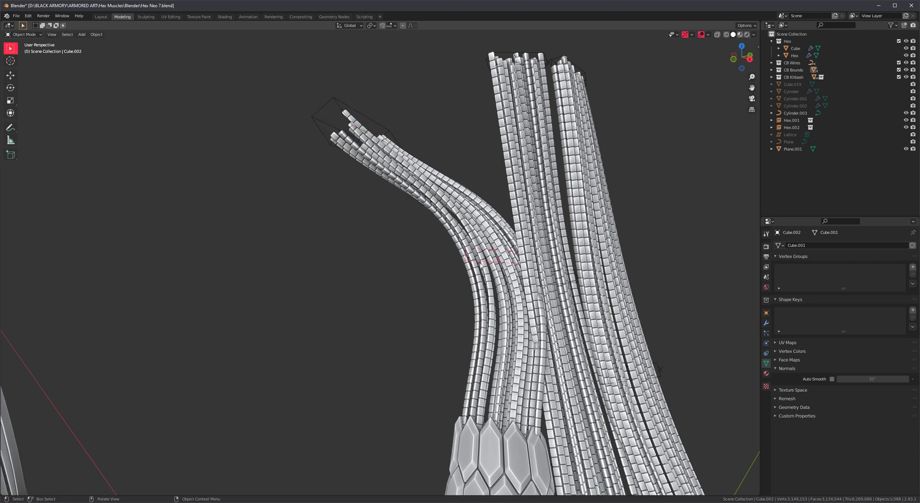
pyautogui.press('g')
pyautogui.click(448, 287)
# Step: Select the cables of the bent bundle and switch their Curve Basher mesh to Mesh Pipe7
pyautogui.moveTo(455, 210); pyautogui.dragTo(342, 260)
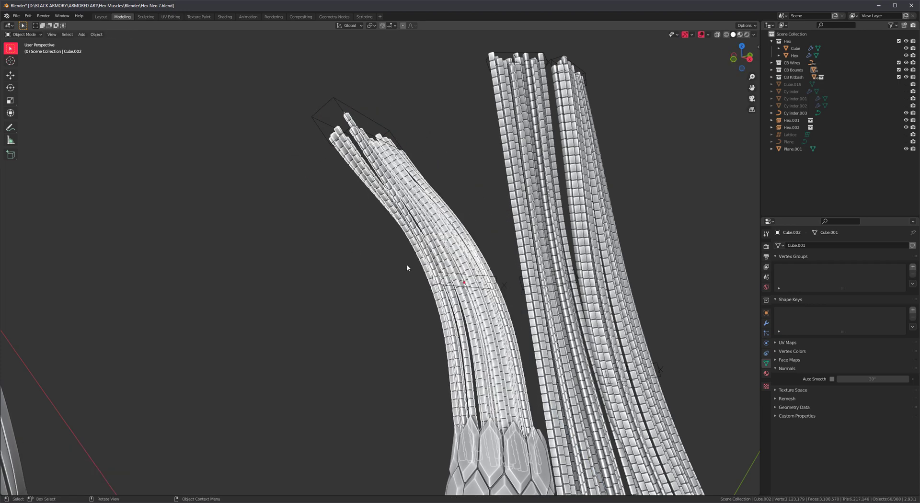
pyautogui.hotkey('shift', 'v')
pyautogui.scroll(1, 407, 268)
pyautogui.scroll(-1, 407, 268)
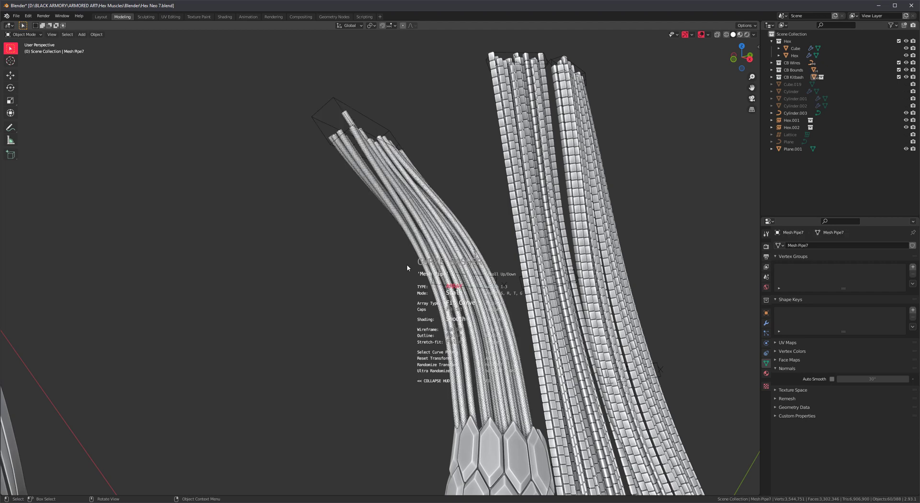